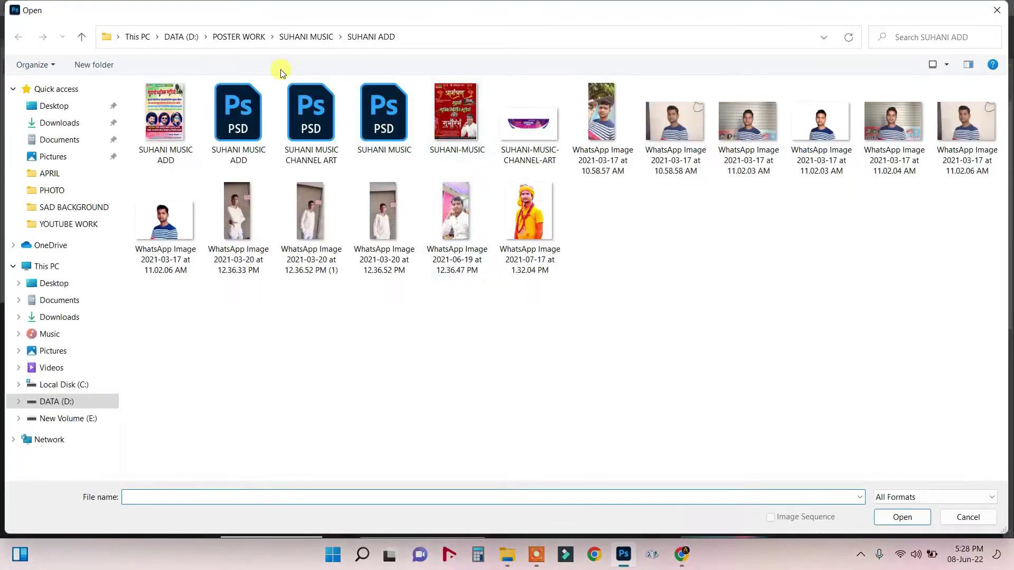
- Open photo 7G5A9720 from POSTER WORK > R.V MUSIC > PHOTO
left_click(236, 37)
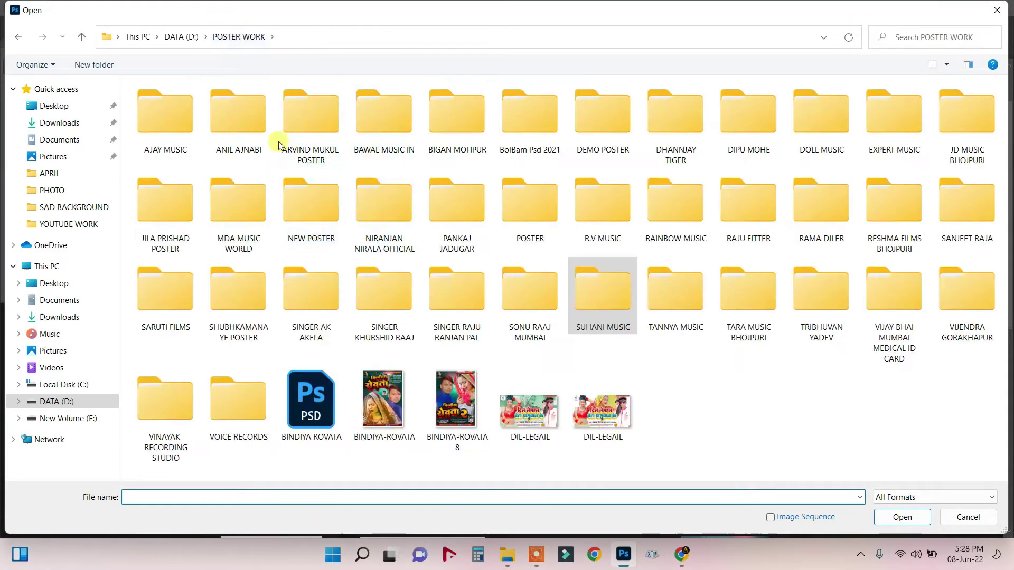
double_click(621, 221)
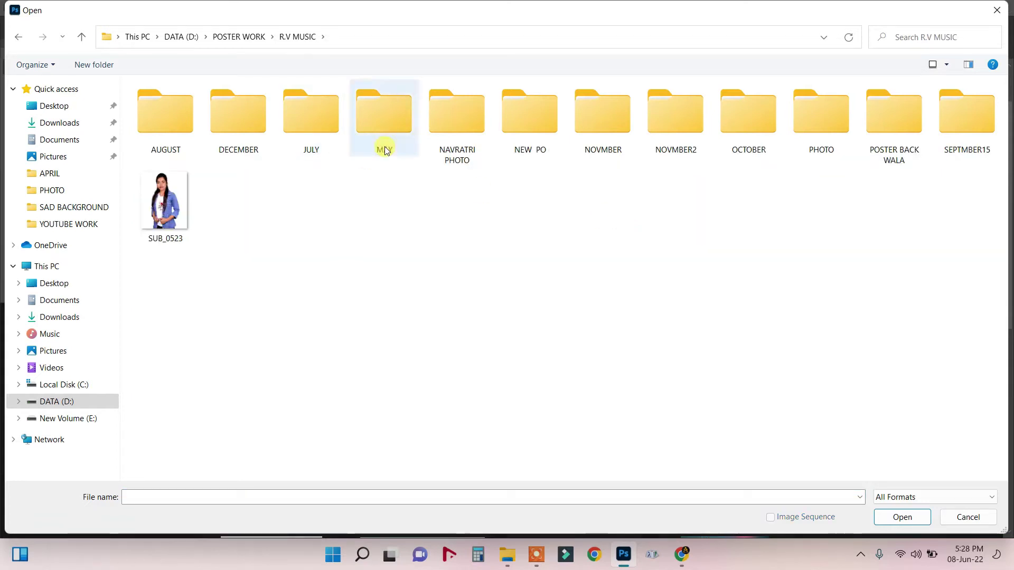
double_click(833, 137)
left_click(381, 361)
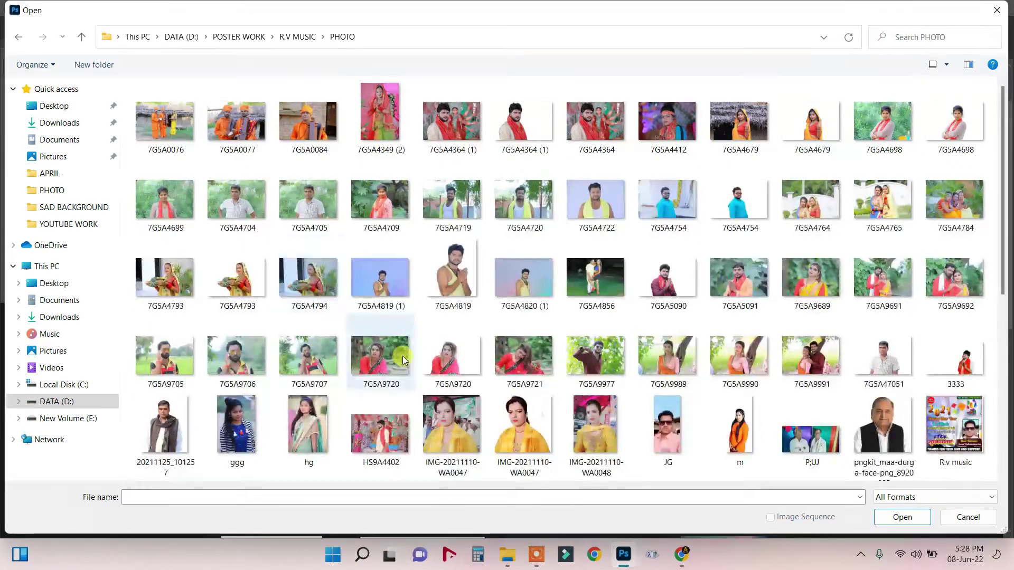
right_click(380, 359)
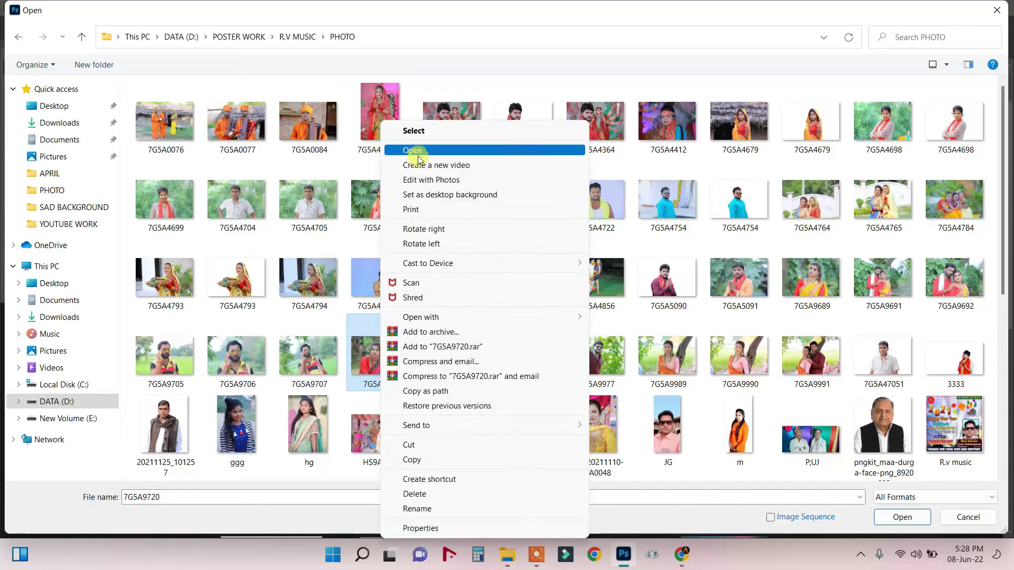
left_click(422, 132)
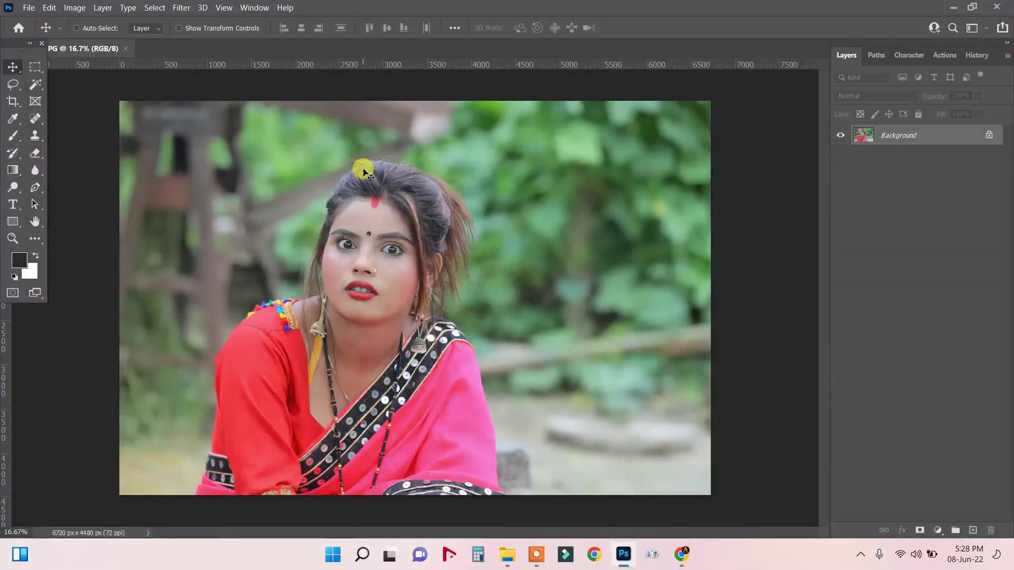
- Zoom in and heal the forehead blemish above the eyebrow with the Spot Healing Brush
scroll(338, 277, "up", 1)
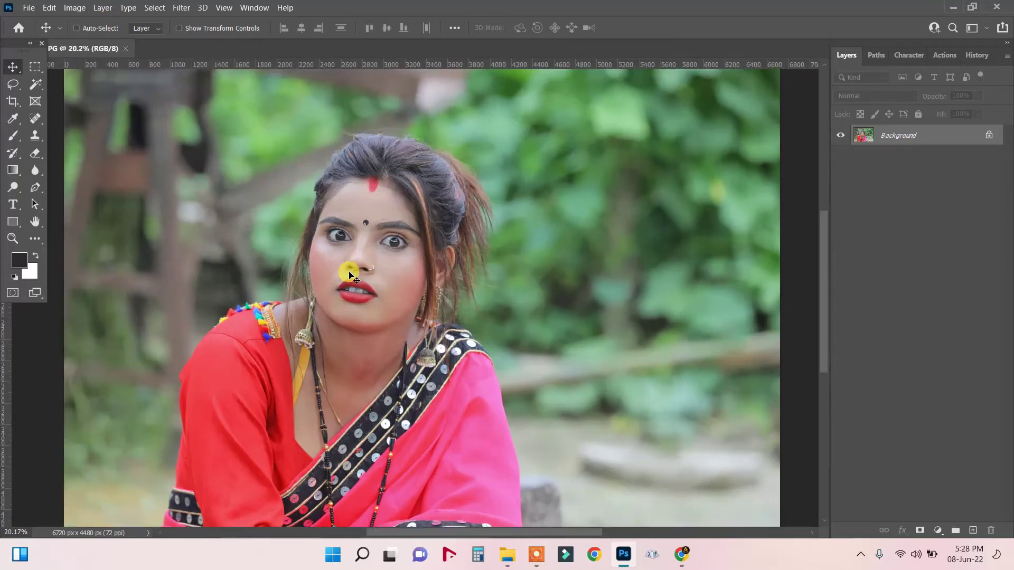
scroll(380, 261, "up", 1)
scroll(390, 257, "up", 1)
scroll(391, 259, "up", 1)
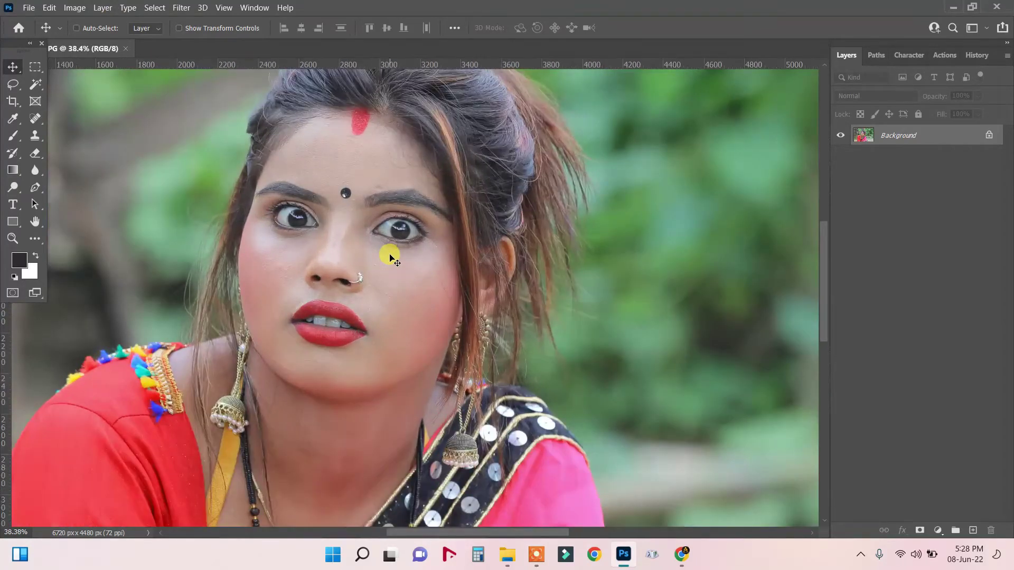
scroll(391, 259, "up", 1)
scroll(460, 169, "up", 1)
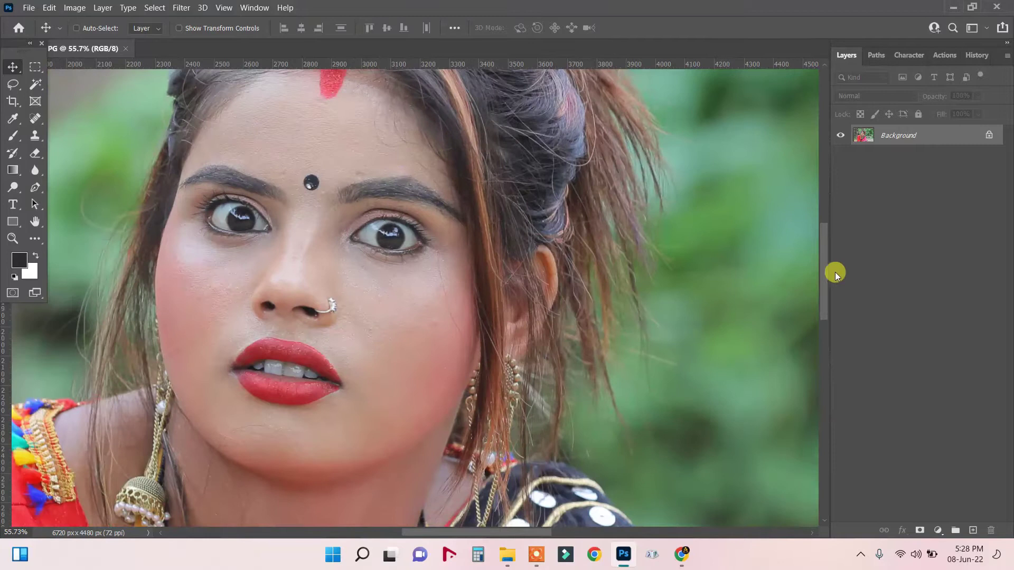
left_click_drag(826, 270, 824, 263)
scroll(327, 241, "up", 1)
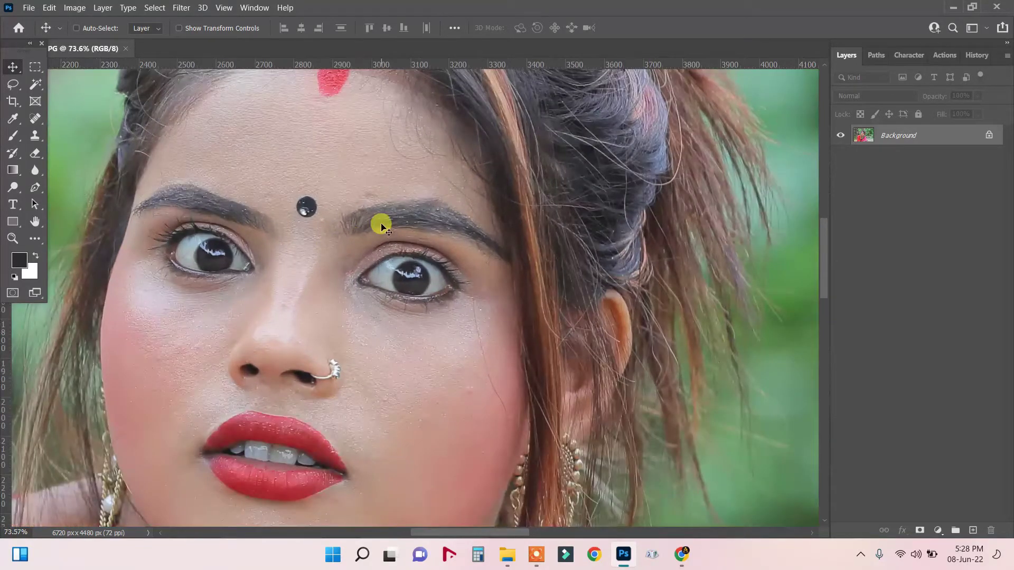
scroll(382, 226, "up", 1)
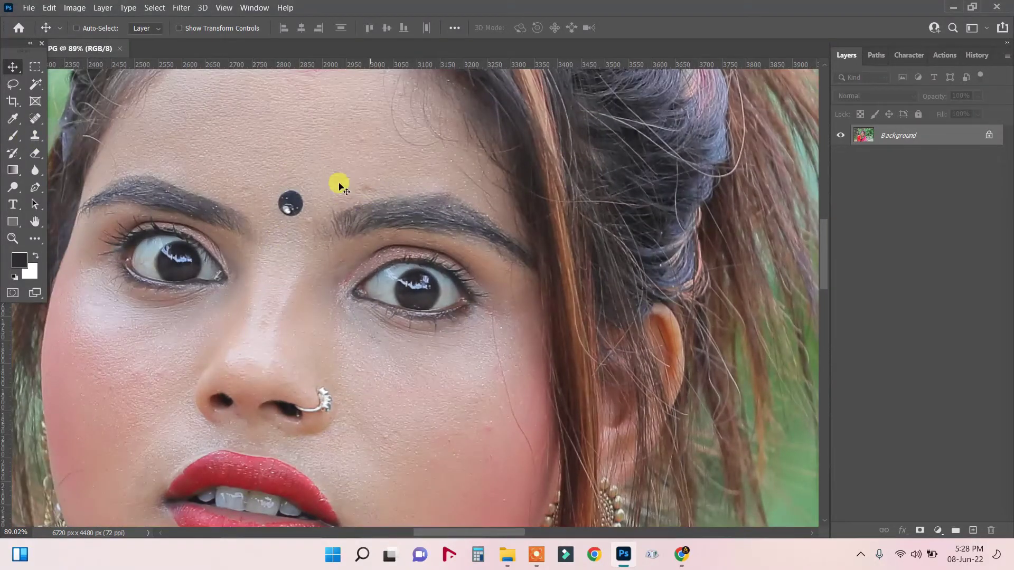
left_click(33, 118)
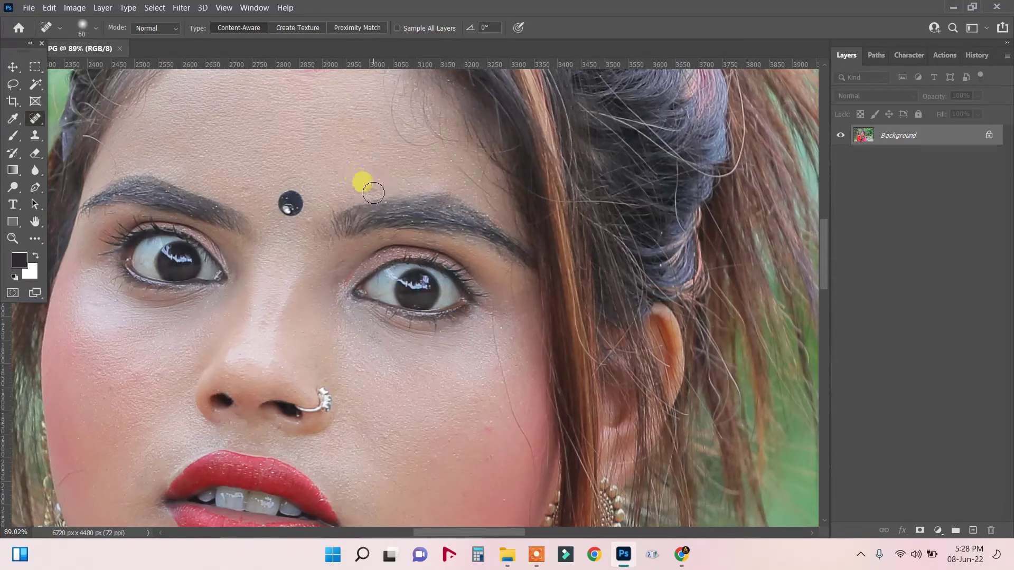
left_click_drag(373, 191, 358, 192)
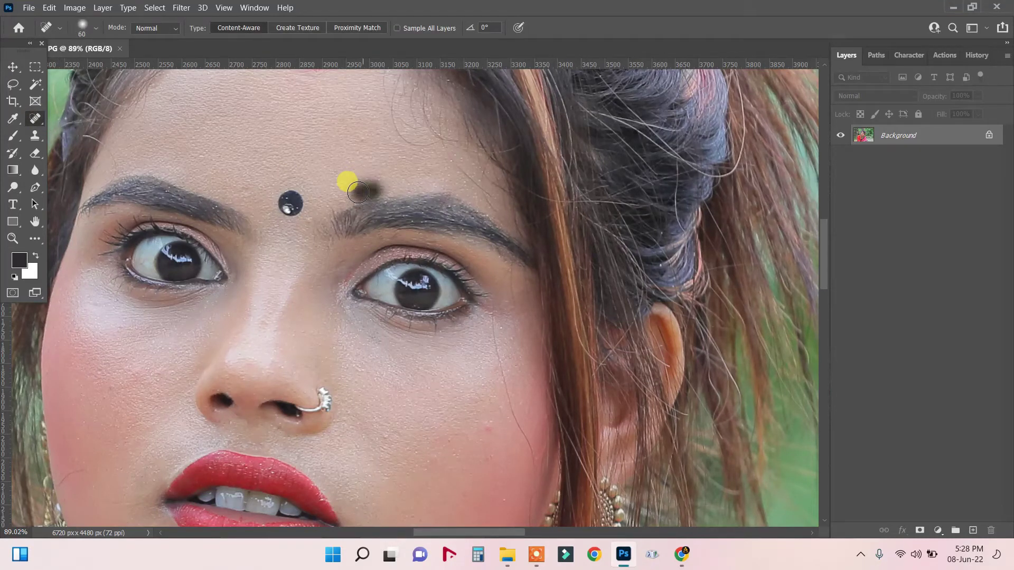
- Heal three dark spots on the cheek
scroll(368, 210, "down", 1)
scroll(357, 199, "down", 1)
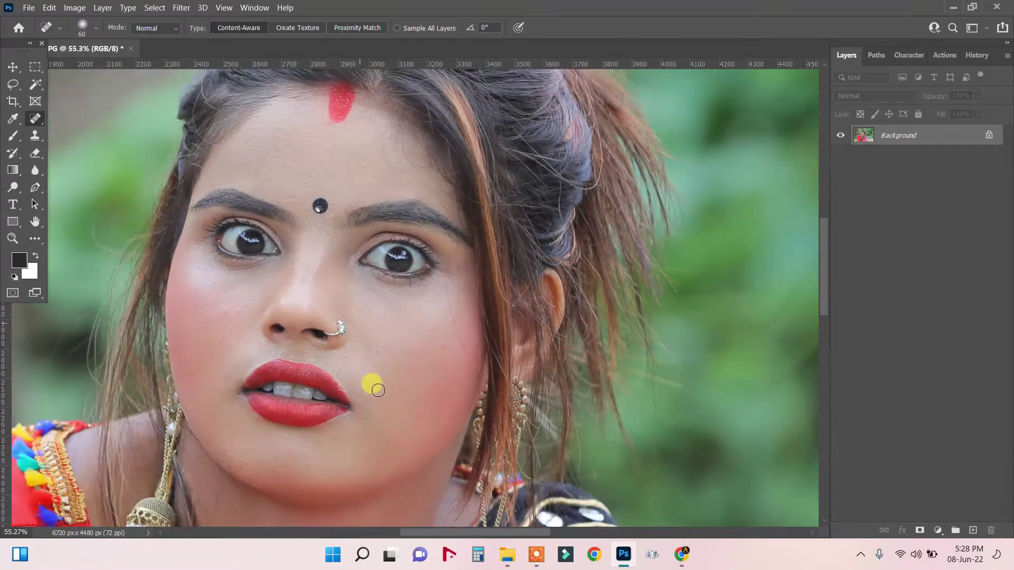
scroll(380, 391, "up", 1)
left_click(458, 341)
left_click(377, 346)
left_click(425, 350)
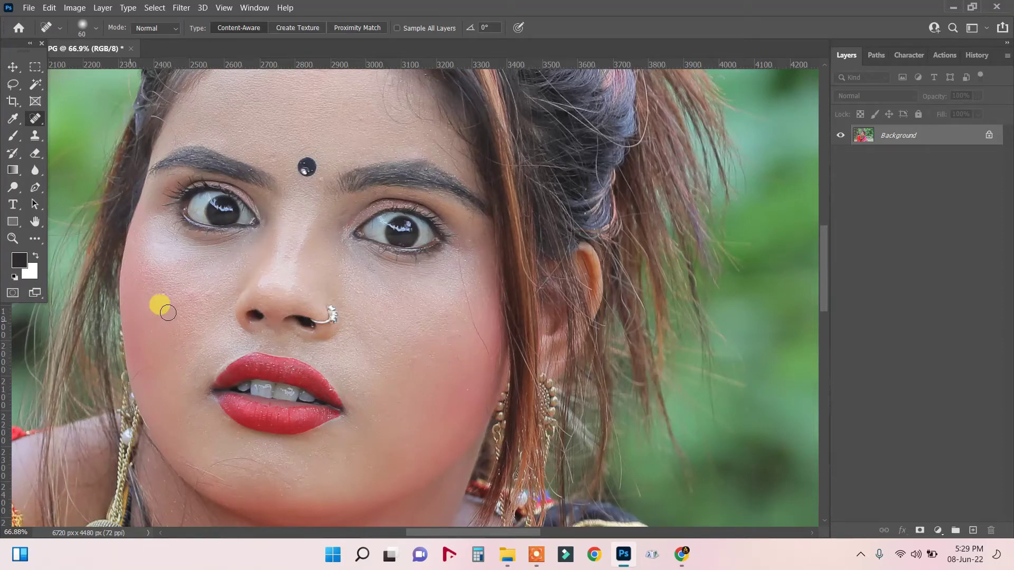
scroll(168, 312, "down", 3)
scroll(174, 317, "down", 2)
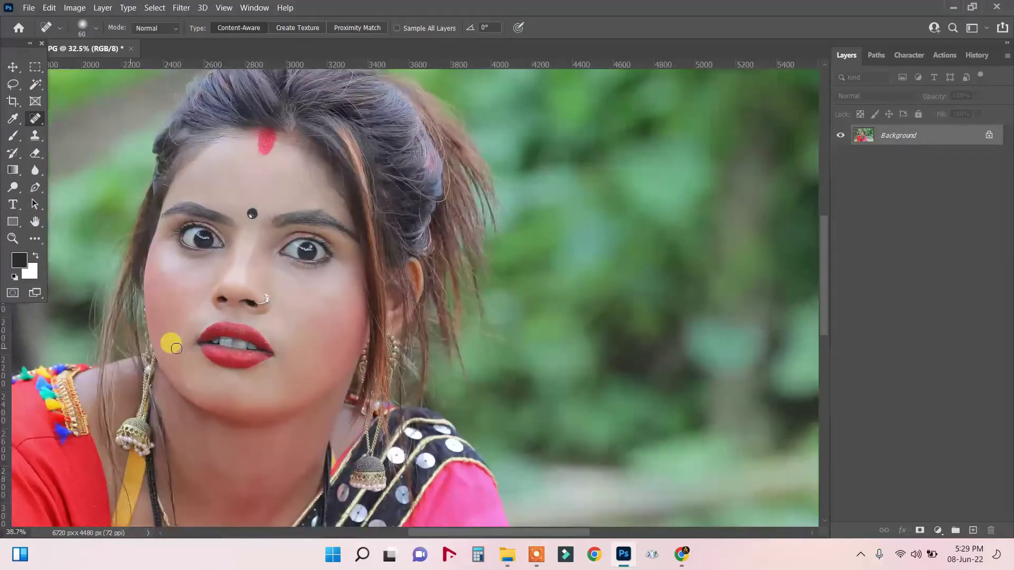
scroll(176, 348, "up", 2)
left_click(177, 6)
mouse_move(199, 328)
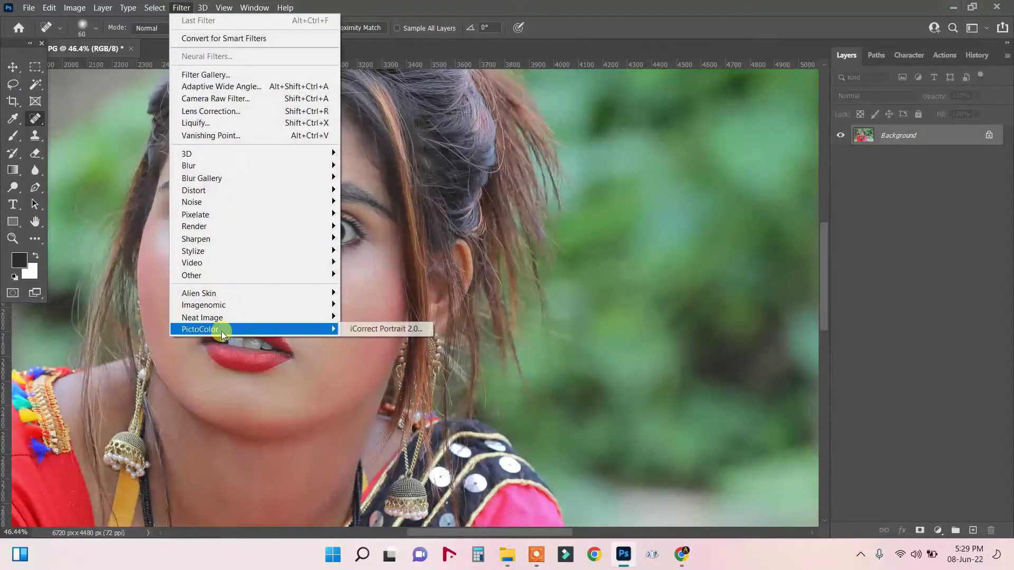
- Apply PictoColor iCorrect Portrait 2.0 with Auto Black Point and Auto White Point enabled
left_click(388, 329)
left_click(651, 130)
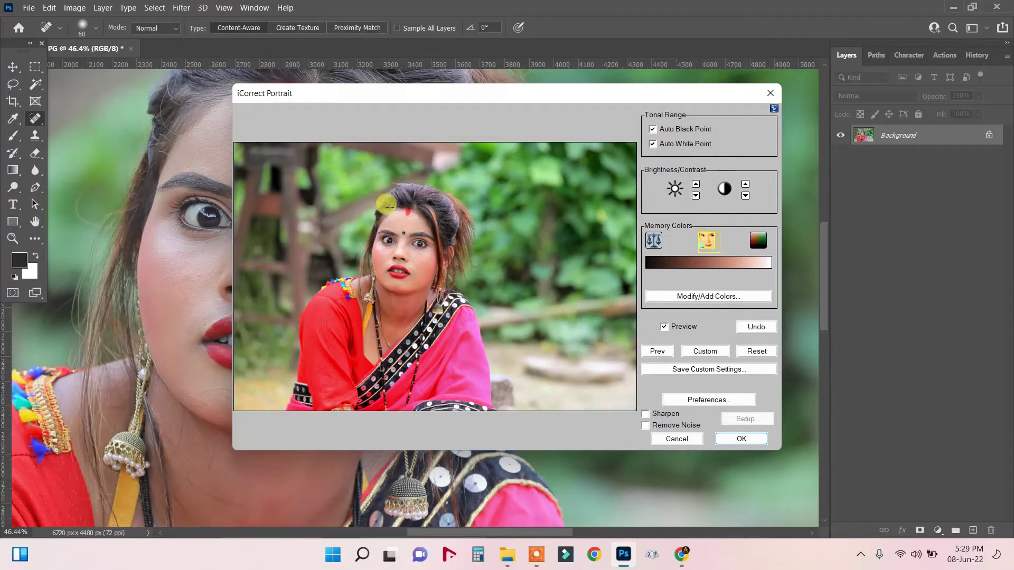
left_click(739, 439)
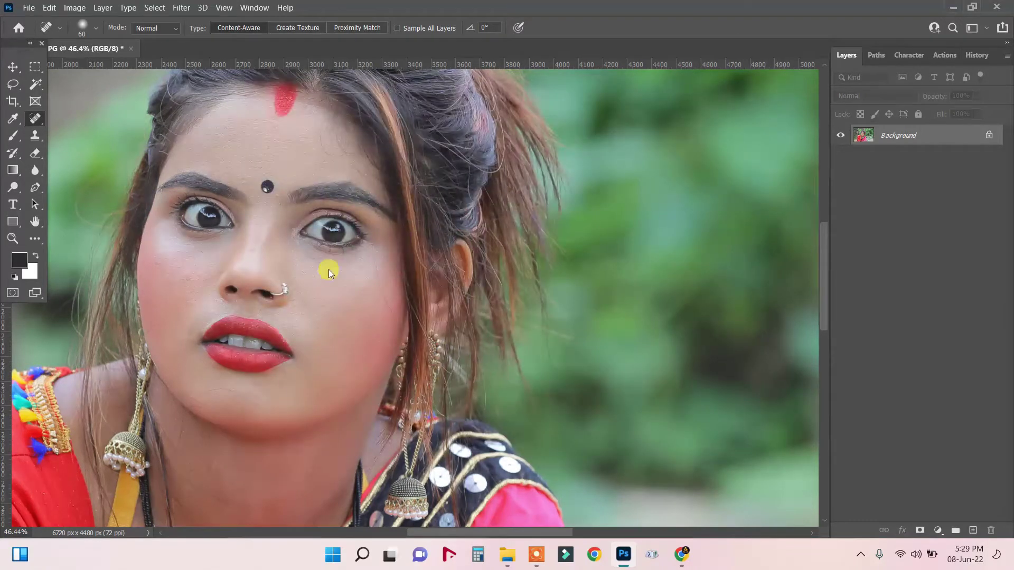
scroll(327, 269, "down", 2)
scroll(324, 265, "down", 2)
scroll(320, 265, "down", 2)
scroll(250, 335, "down", 1)
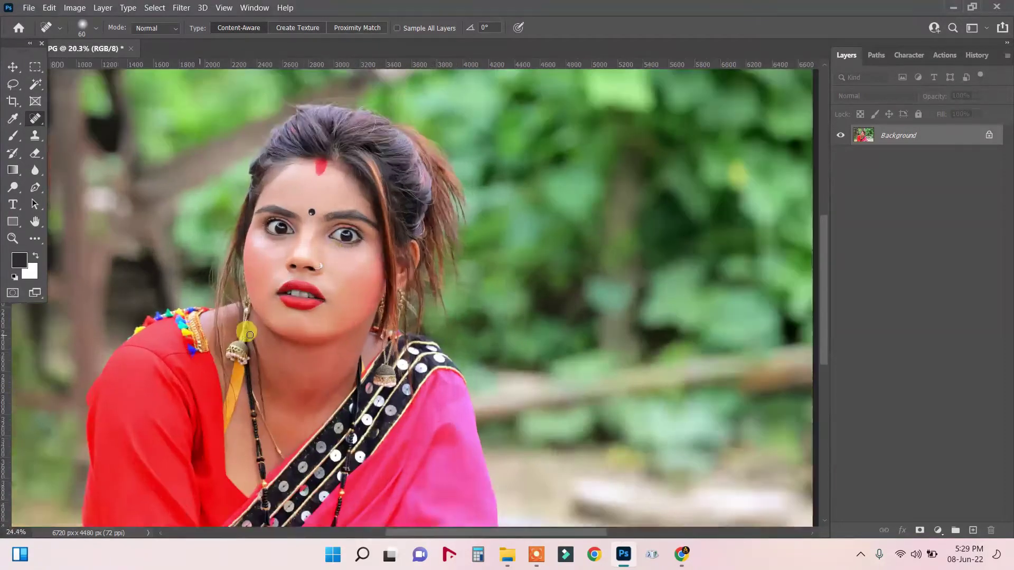
scroll(332, 163, "up", 2)
scroll(337, 164, "up", 2)
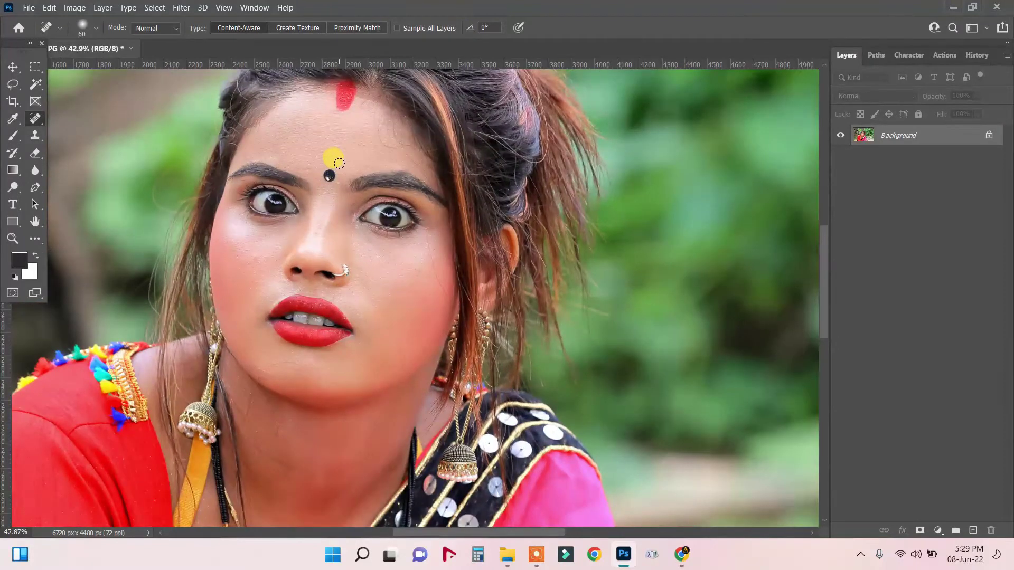
scroll(339, 163, "up", 1)
scroll(340, 127, "up", 1)
scroll(353, 151, "up", 1)
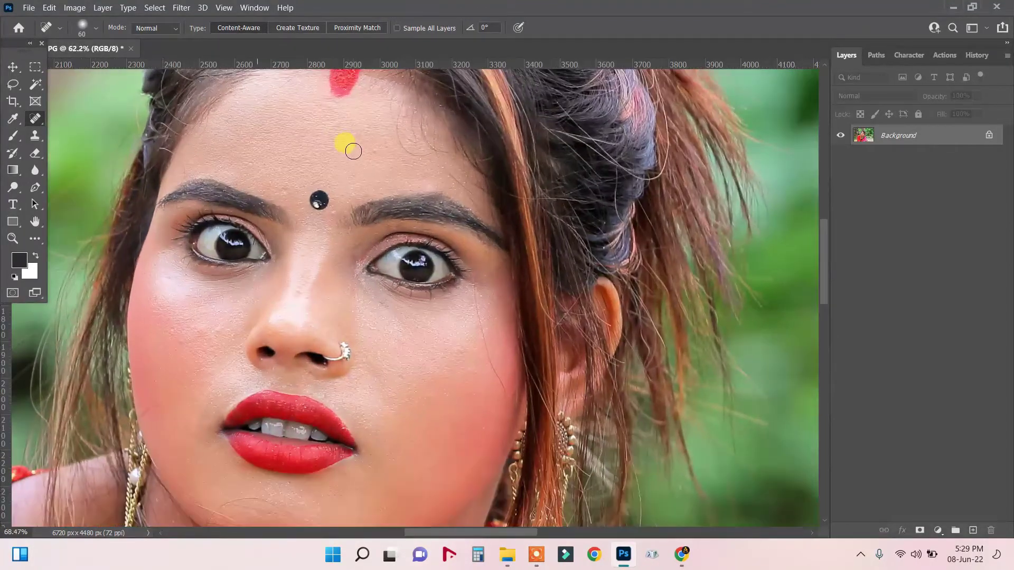
scroll(383, 172, "down", 1)
scroll(378, 167, "down", 1)
scroll(351, 109, "up", 1)
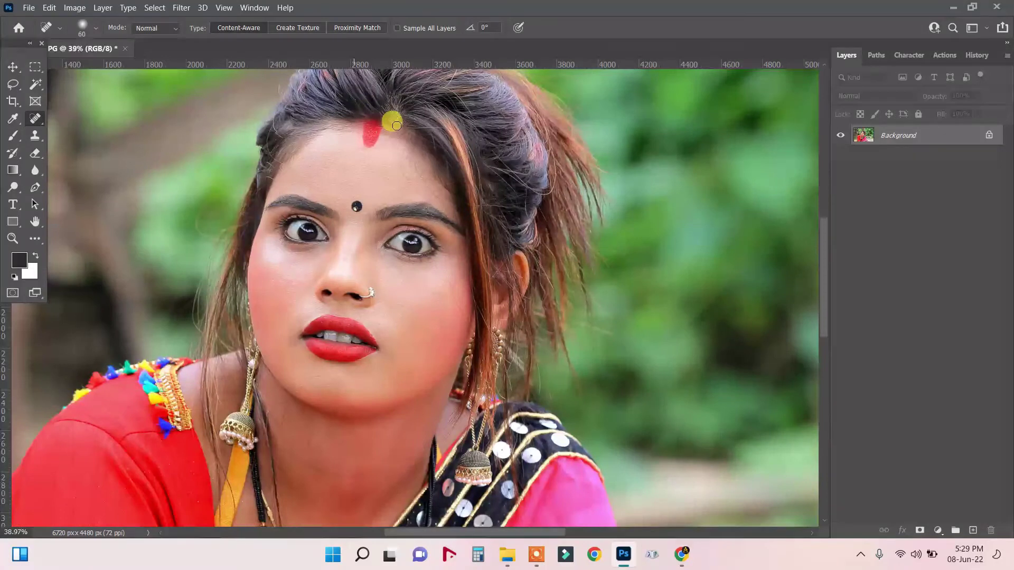
scroll(407, 148, "up", 2)
scroll(426, 172, "up", 2)
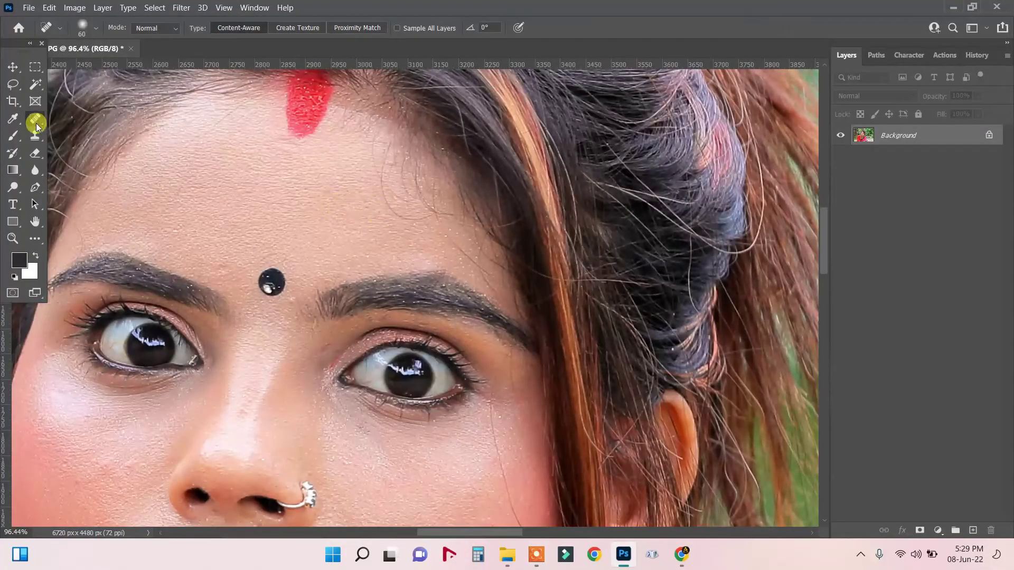
- Switch to the Mixer Brush at size 175 and blend the skin across the forehead
left_click(17, 140)
right_click(18, 140)
left_click(58, 169)
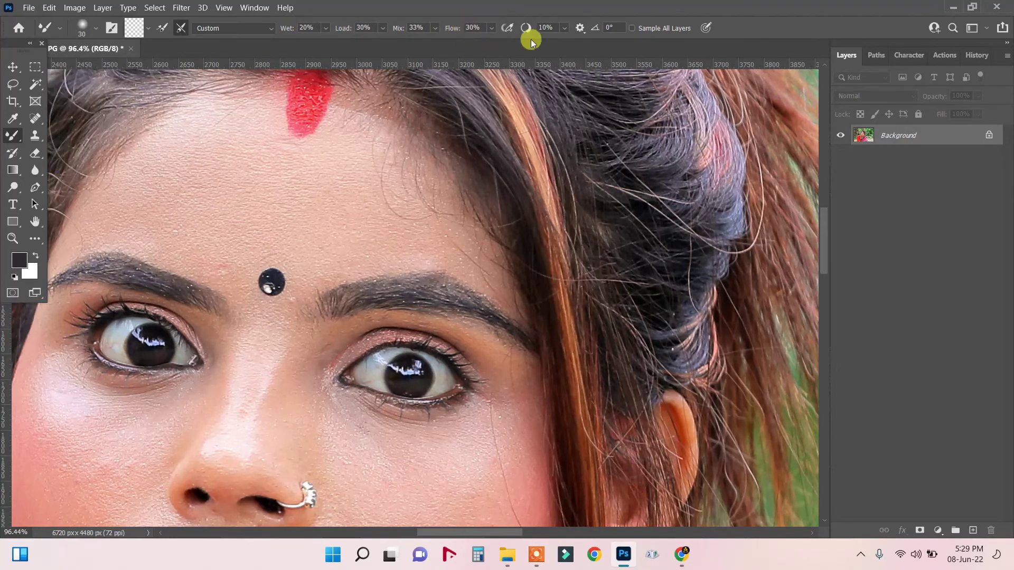
scroll(395, 153, "down", 5)
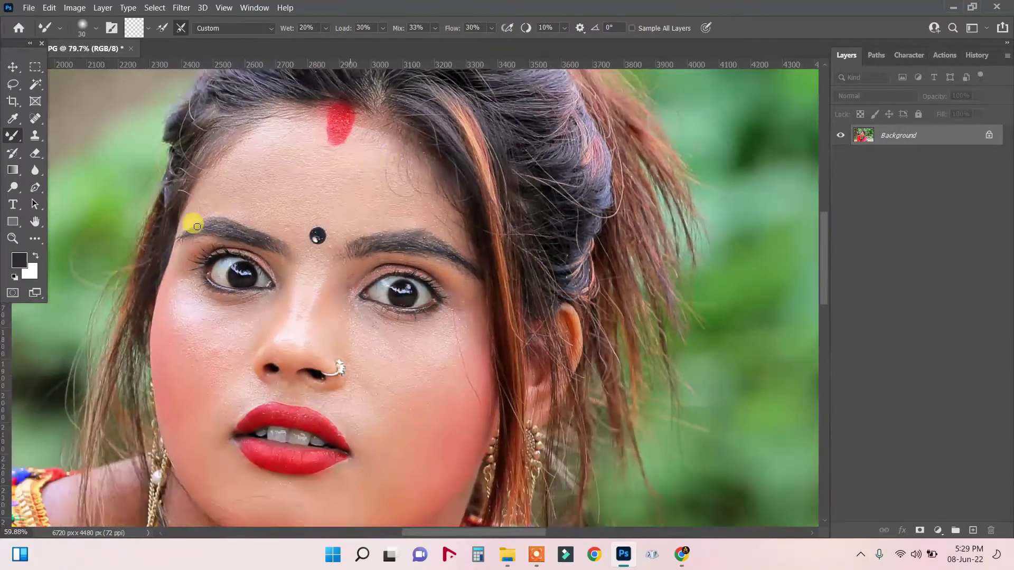
scroll(298, 157, "up", 4)
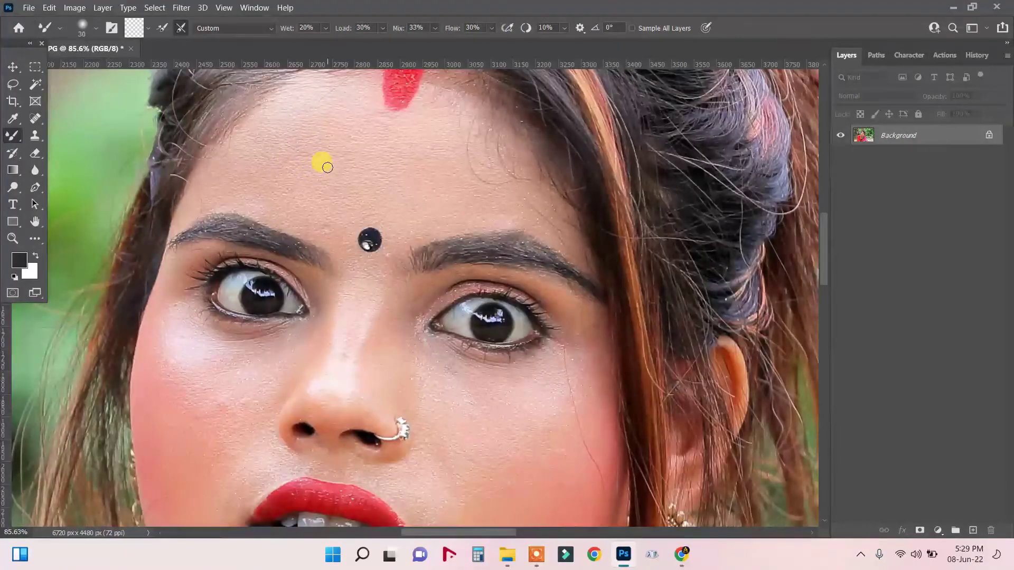
key("bracketright")
key("bracketright")
key("bracketright")
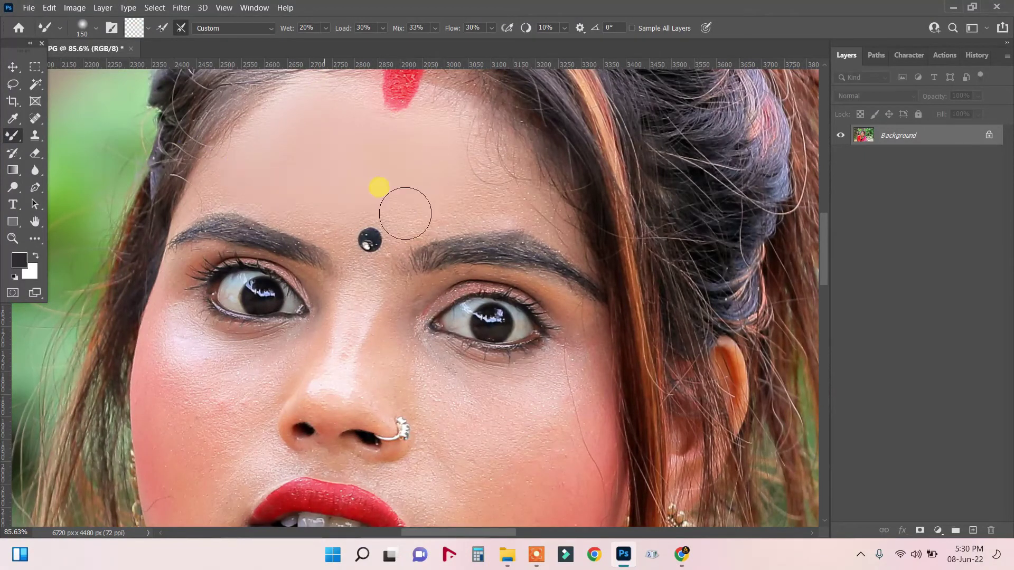
left_click_drag(403, 212, 473, 151)
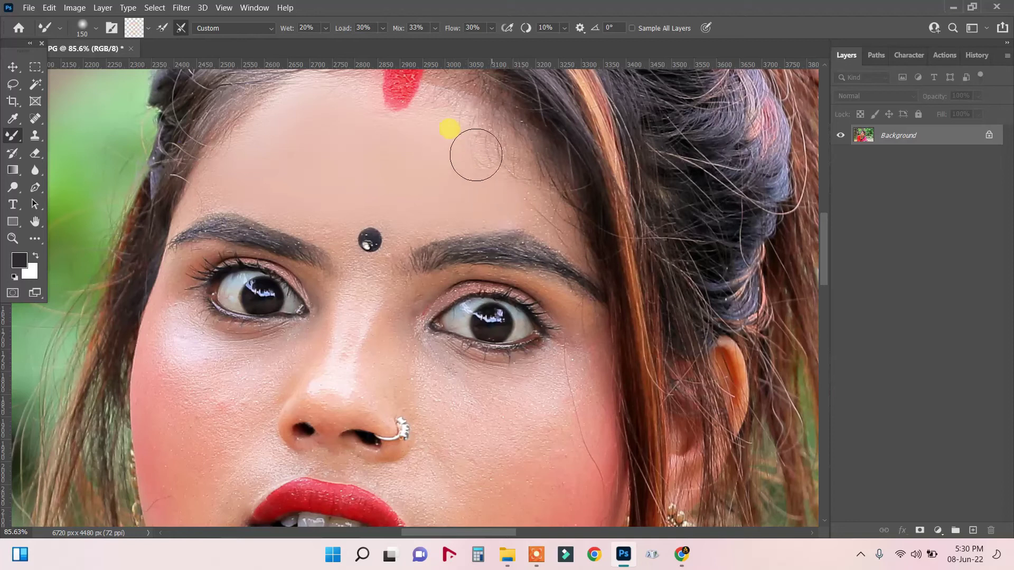
- With a smaller brush, smooth the forehead skin near the left hairline
key("bracketleft")
key("bracketleft")
key("bracketleft")
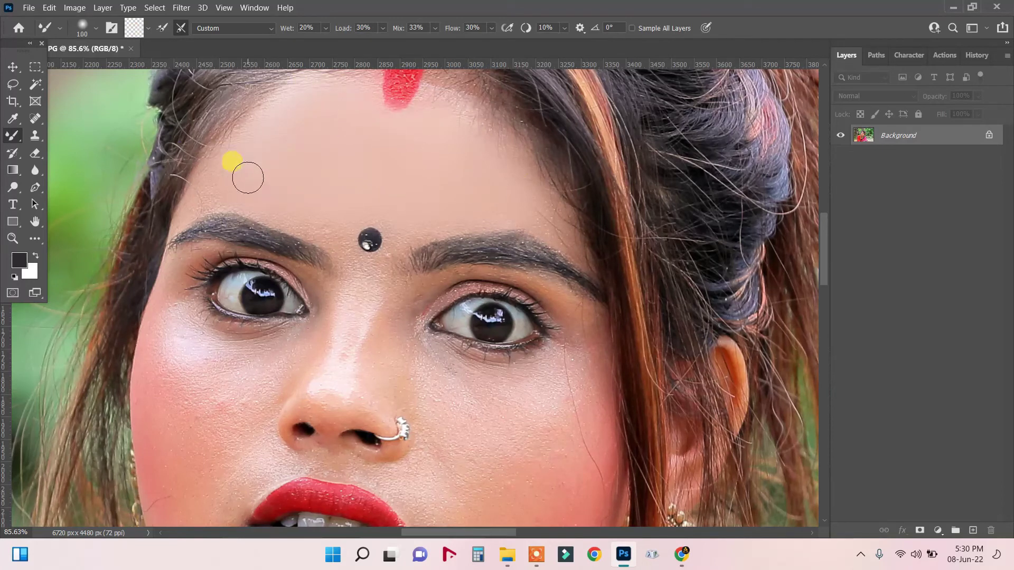
scroll(255, 181, "up", 2)
mouse_move(313, 230)
left_mouse_down()
mouse_move(204, 190)
mouse_move(253, 113)
mouse_move(173, 216)
mouse_move(274, 212)
mouse_move(371, 263)
mouse_move(461, 267)
mouse_move(603, 230)
mouse_move(721, 267)
mouse_move(590, 236)
mouse_move(475, 260)
mouse_move(436, 219)
mouse_move(393, 296)
mouse_move(453, 288)
left_mouse_up()
scroll(567, 292, "down", 5)
scroll(489, 246, "up", 5)
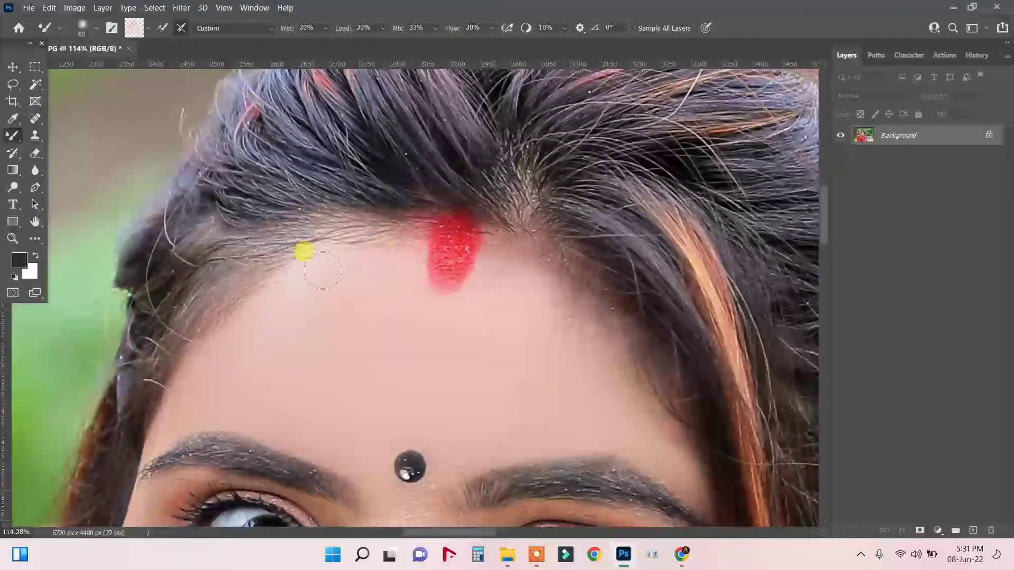
- Smooth the skin beside the nose and on the cheek
scroll(803, 186, "down", 5)
left_click_drag(825, 220, 821, 258)
scroll(719, 256, "up", 3)
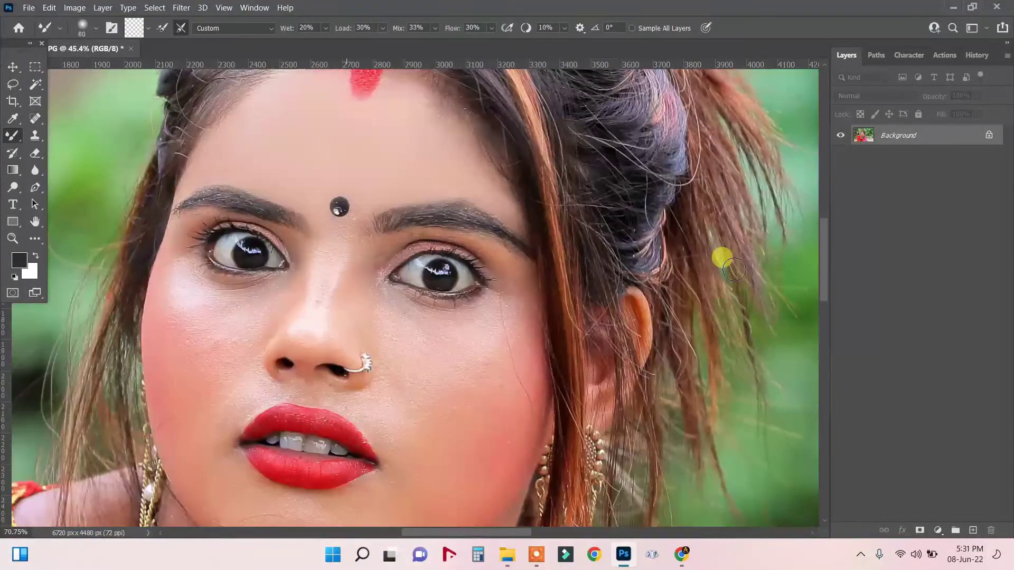
scroll(822, 267, "down", 2)
scroll(312, 145, "up", 3)
scroll(295, 296, "down", 2)
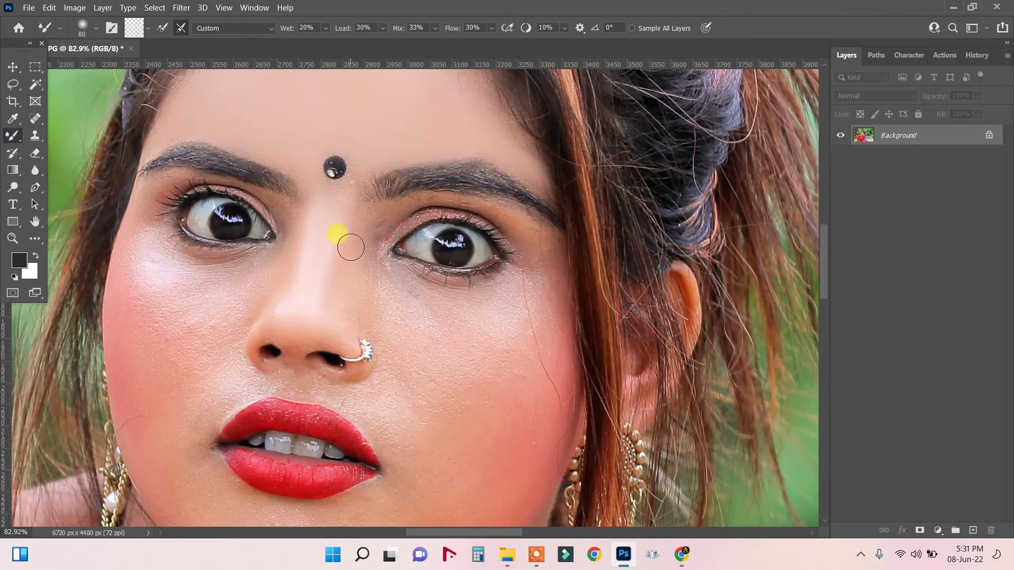
left_click_drag(363, 315, 376, 308)
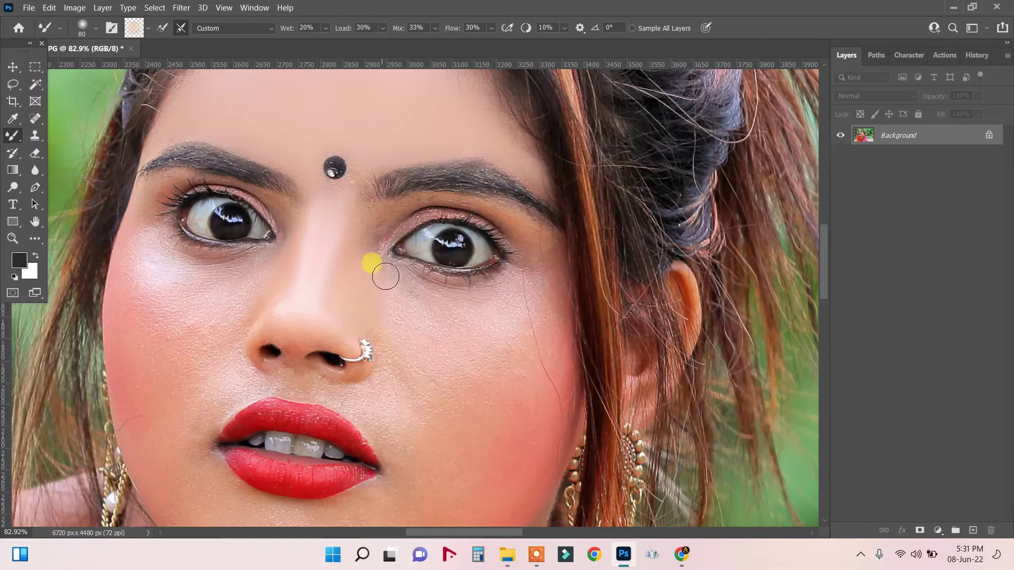
mouse_move(398, 346)
left_mouse_down()
mouse_move(400, 369)
mouse_move(538, 420)
mouse_move(507, 452)
mouse_move(400, 433)
mouse_move(414, 362)
left_mouse_up()
- At brush size 80, smooth beside the mouth and from nose bridge to the eye's outer corner
scroll(414, 362, "up", 2)
key("bracketleft")
key("bracketleft")
key("bracketleft")
mouse_move(414, 485)
left_mouse_down()
mouse_move(347, 412)
mouse_move(387, 484)
mouse_move(395, 427)
mouse_move(530, 332)
mouse_move(561, 271)
mouse_move(410, 266)
mouse_move(333, 190)
mouse_move(373, 169)
left_mouse_up()
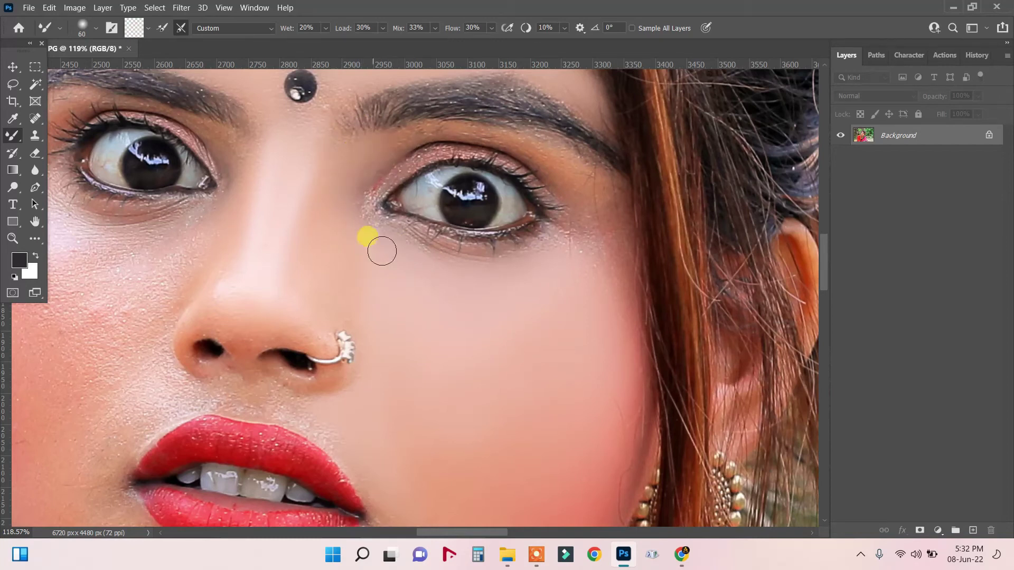
scroll(382, 250, "down", 3)
left_click_drag(359, 217, 479, 259)
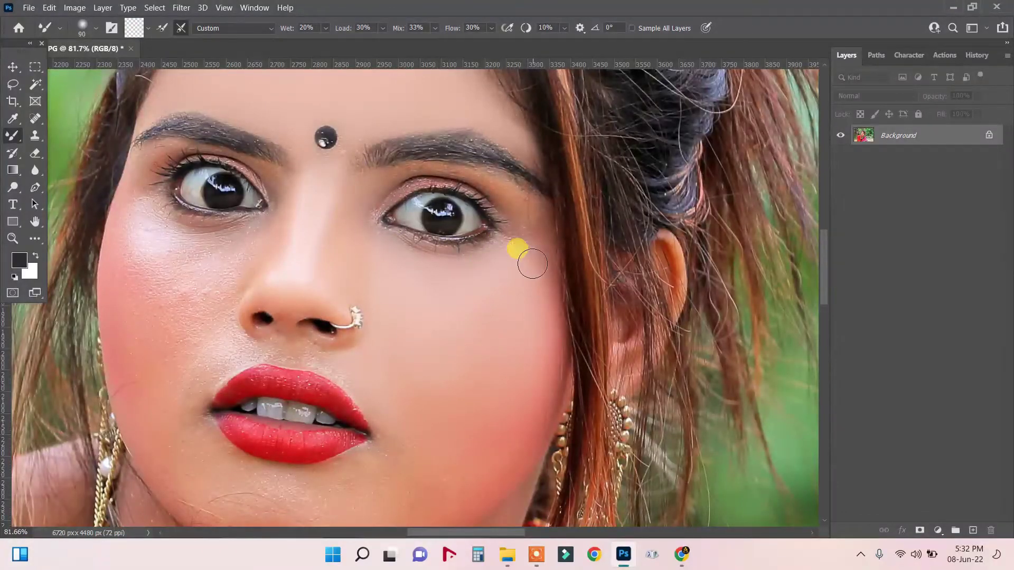
scroll(533, 264, "up", 1)
mouse_move(542, 272)
left_mouse_down()
mouse_move(520, 205)
mouse_move(469, 166)
left_mouse_up()
- Enlarge the brush to 100 and smooth across the cheek
key("bracketleft")
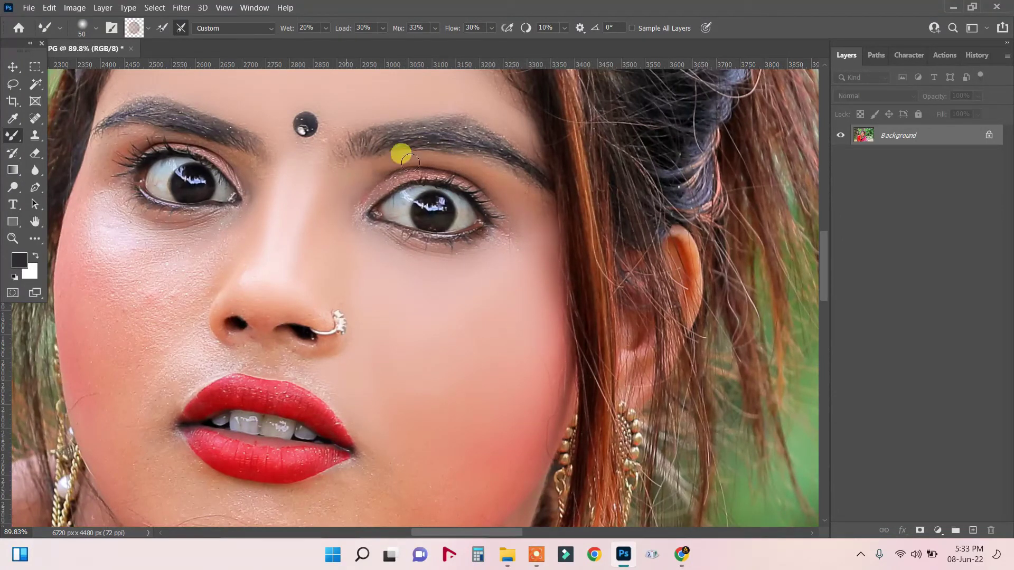
scroll(516, 239, "down", 3)
scroll(545, 366, "up", 2)
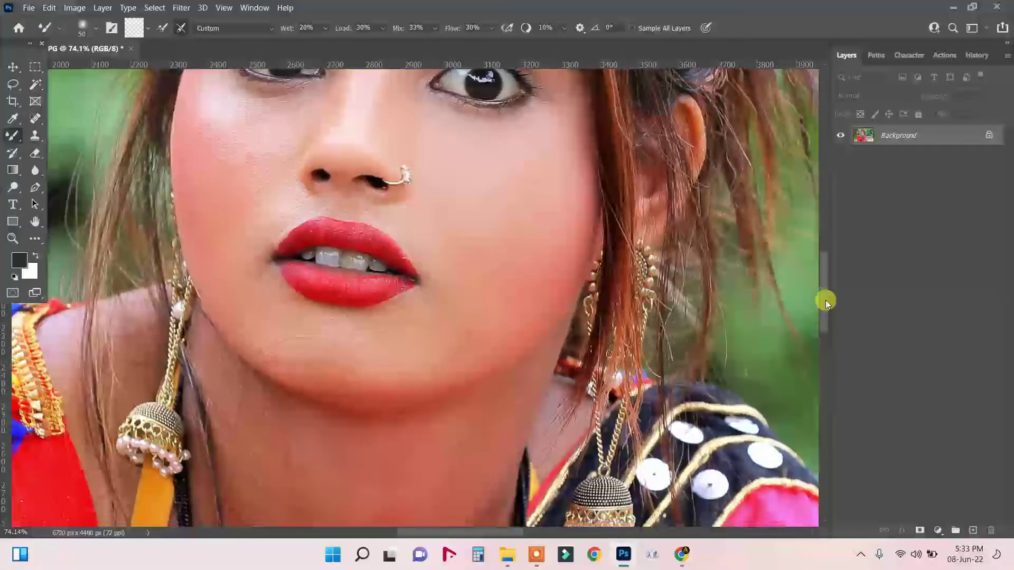
key("bracketright")
key("bracketright")
key("bracketright")
key("bracketright")
key("bracketright")
mouse_move(544, 282)
left_mouse_down()
mouse_move(413, 311)
mouse_move(305, 319)
mouse_move(378, 339)
mouse_move(301, 317)
left_mouse_up()
- At brush size 70, soften the lower-lip corner smudge and smooth the chin
key("bracketleft")
key("bracketleft")
key("bracketleft")
scroll(408, 304, "up", 3)
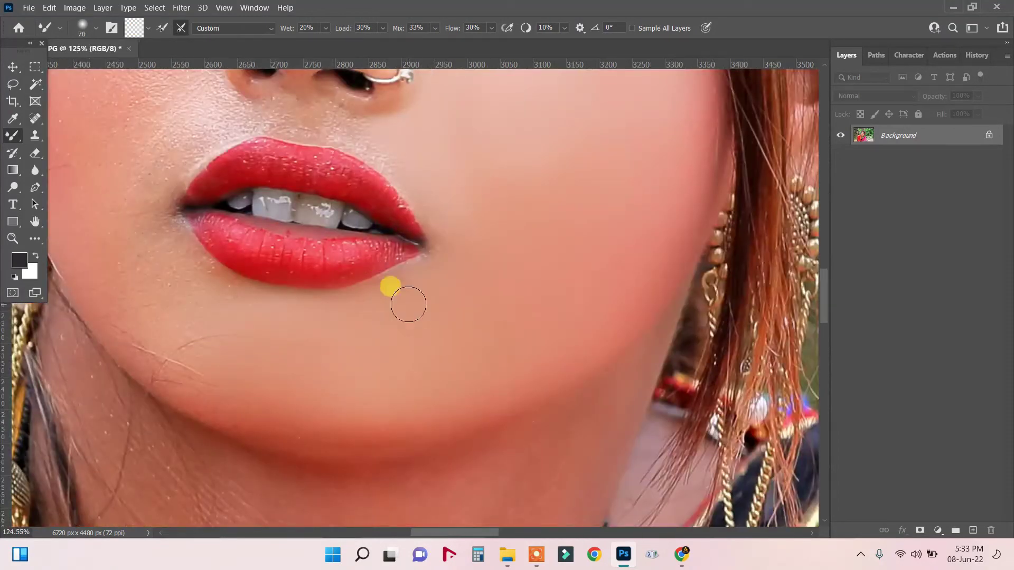
left_click_drag(442, 241, 393, 280)
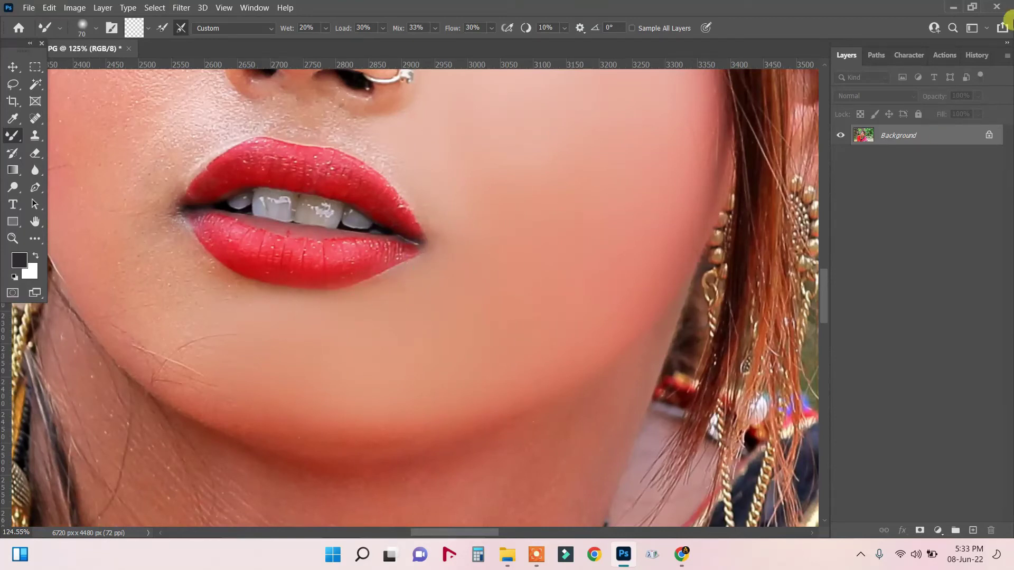
mouse_move(239, 379)
left_mouse_down()
mouse_move(268, 303)
mouse_move(208, 287)
mouse_move(124, 215)
mouse_move(113, 306)
mouse_move(350, 351)
mouse_move(255, 342)
left_mouse_up()
scroll(362, 380, "down", 2)
scroll(362, 369, "down", 2)
scroll(362, 366, "down", 1)
scroll(362, 365, "up", 4)
- Smooth the nose tip, upper lip and below the nostril, then sweep the cheek at size 175
mouse_move(499, 294)
left_mouse_down()
mouse_move(502, 355)
mouse_move(599, 451)
mouse_move(574, 415)
mouse_move(499, 388)
mouse_move(795, 457)
left_mouse_up()
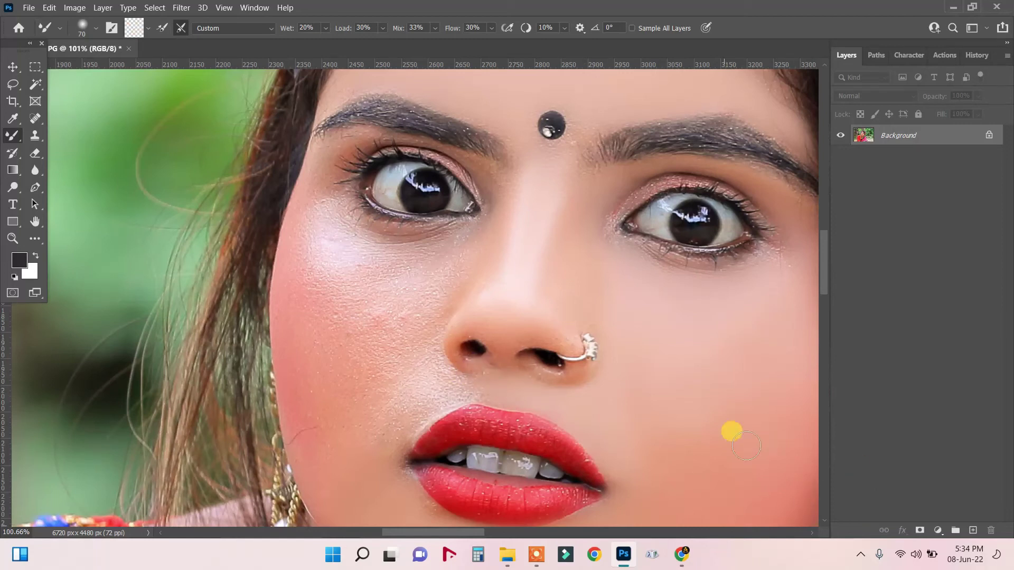
mouse_move(462, 396)
left_mouse_down()
mouse_move(384, 373)
mouse_move(493, 390)
mouse_move(427, 400)
mouse_move(373, 452)
mouse_move(443, 396)
mouse_move(433, 380)
left_mouse_up()
key("bracketright")
key("bracketright")
key("bracketright")
mouse_move(412, 326)
left_mouse_down()
mouse_move(430, 290)
mouse_move(355, 407)
mouse_move(364, 425)
mouse_move(444, 272)
mouse_move(328, 290)
mouse_move(333, 324)
mouse_move(321, 243)
mouse_move(476, 274)
mouse_move(445, 317)
mouse_move(450, 378)
mouse_move(426, 319)
mouse_move(414, 423)
left_mouse_up()
key("bracketleft")
key("bracketleft")
key("bracketleft")
scroll(320, 244, "up", 1)
- Shrink the brush to 40 and smooth skin above the lip and across the nose
key("bracketleft")
key("bracketleft")
key("bracketleft")
scroll(417, 433, "up", 2)
scroll(445, 449, "down", 1)
key("bracketleft")
key("bracketleft")
key("bracketleft")
scroll(482, 276, "up", 1)
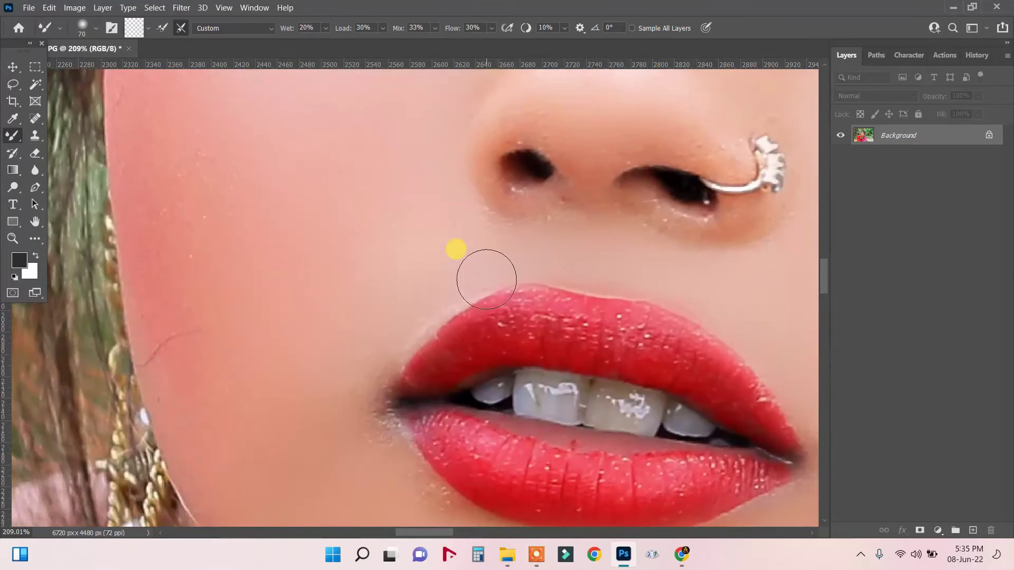
mouse_move(562, 270)
left_mouse_down()
mouse_move(378, 362)
mouse_move(336, 368)
left_mouse_up()
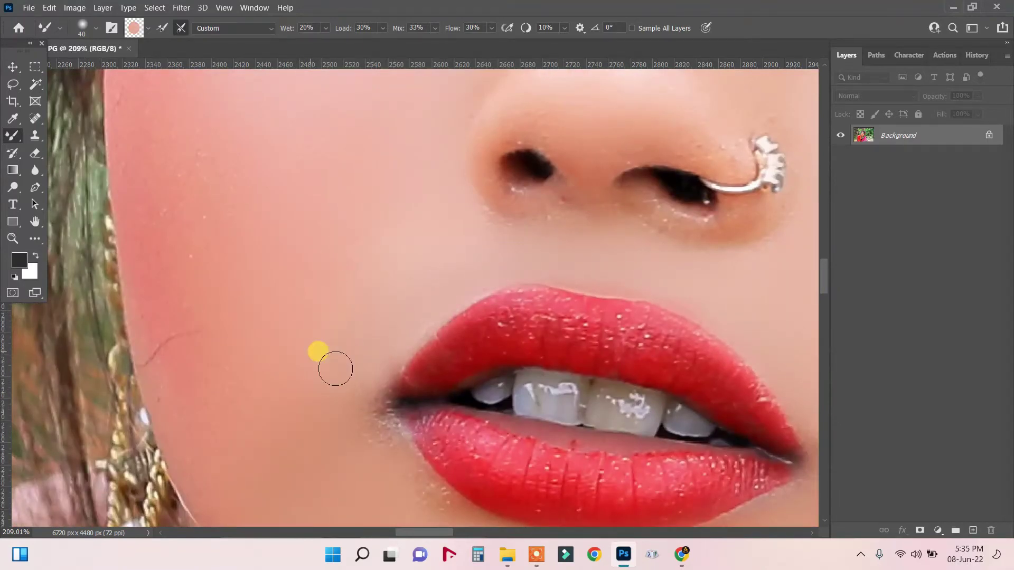
scroll(462, 274, "up", 2)
scroll(566, 219, "up", 1)
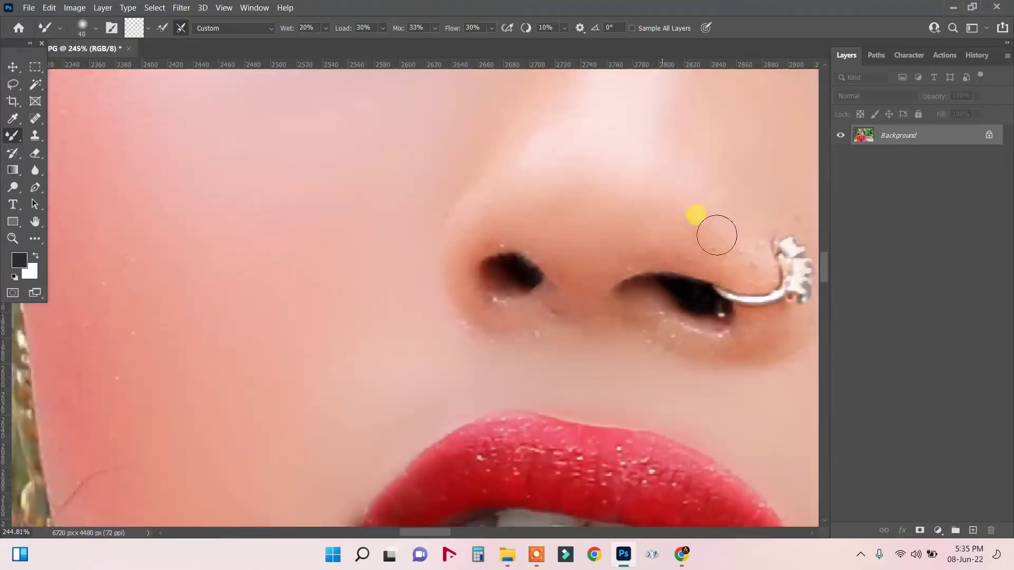
mouse_move(581, 277)
left_mouse_down()
mouse_move(572, 199)
mouse_move(550, 276)
mouse_move(468, 200)
mouse_move(746, 265)
mouse_move(762, 335)
mouse_move(629, 310)
mouse_move(442, 344)
left_mouse_up()
- Soften the dark crease under the eye and the skin around its outer corner
scroll(441, 344, "down", 5)
scroll(480, 343, "down", 2)
scroll(436, 208, "up", 6)
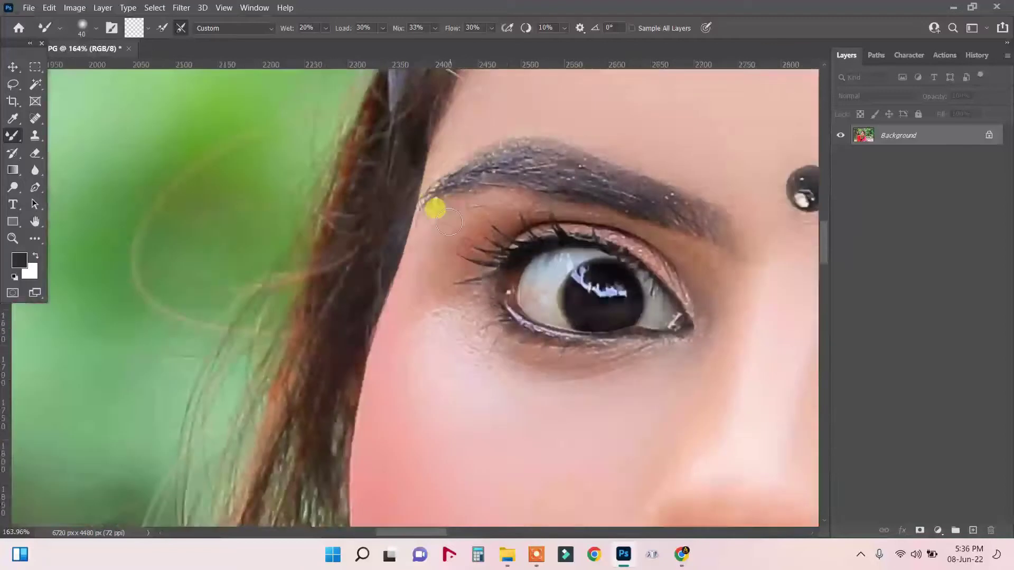
left_click_drag(821, 248, 821, 255)
left_click_drag(423, 532, 444, 532)
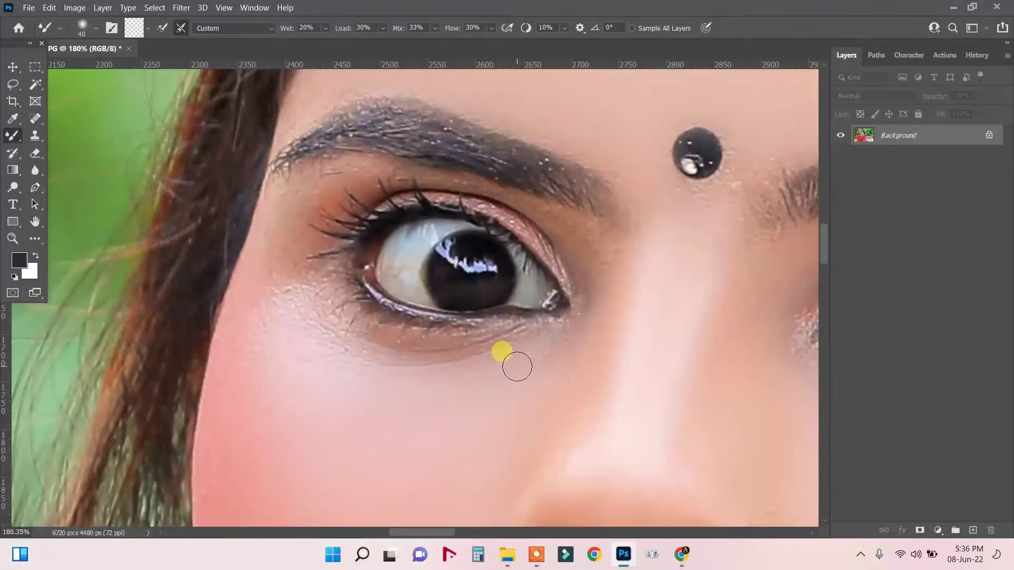
mouse_move(517, 367)
left_mouse_down()
mouse_move(549, 380)
mouse_move(586, 295)
mouse_move(437, 357)
mouse_move(470, 378)
left_mouse_up()
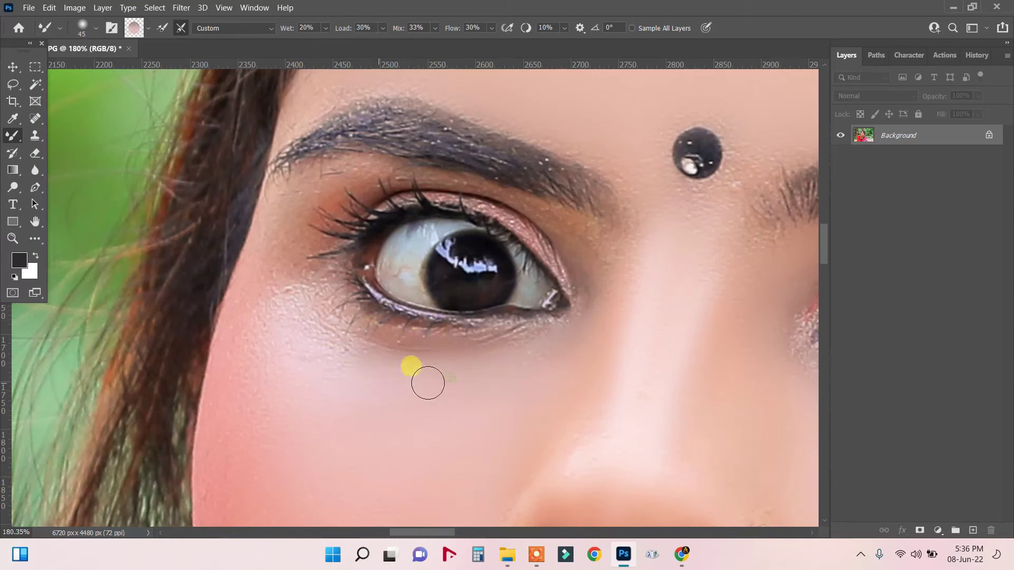
mouse_move(290, 302)
left_mouse_down()
mouse_move(259, 254)
mouse_move(269, 323)
mouse_move(294, 221)
mouse_move(319, 307)
mouse_move(327, 184)
mouse_move(610, 230)
mouse_move(534, 362)
left_mouse_up()
scroll(618, 282, "down", 2)
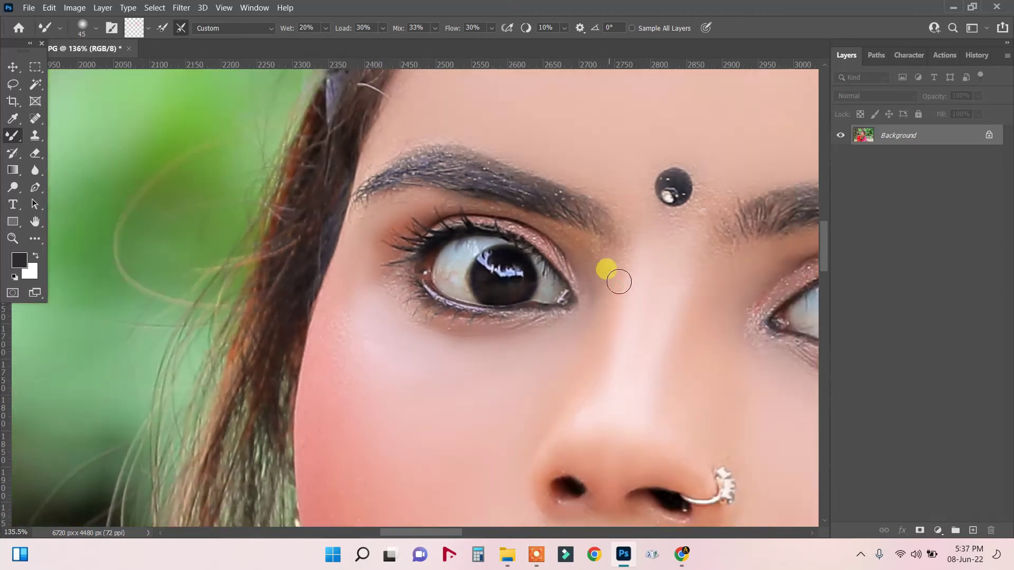
left_click_drag(597, 316, 574, 228)
- Sample cheek skin colour and smooth the skin down the left cheek
scroll(609, 258, "down", 2)
scroll(561, 378, "up", 3)
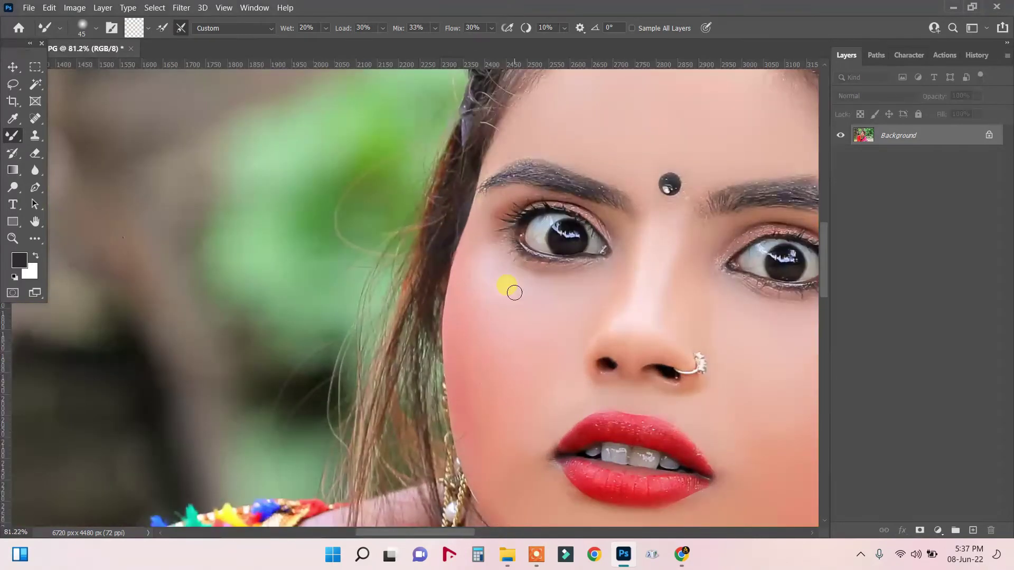
left_click(469, 280, "alt")
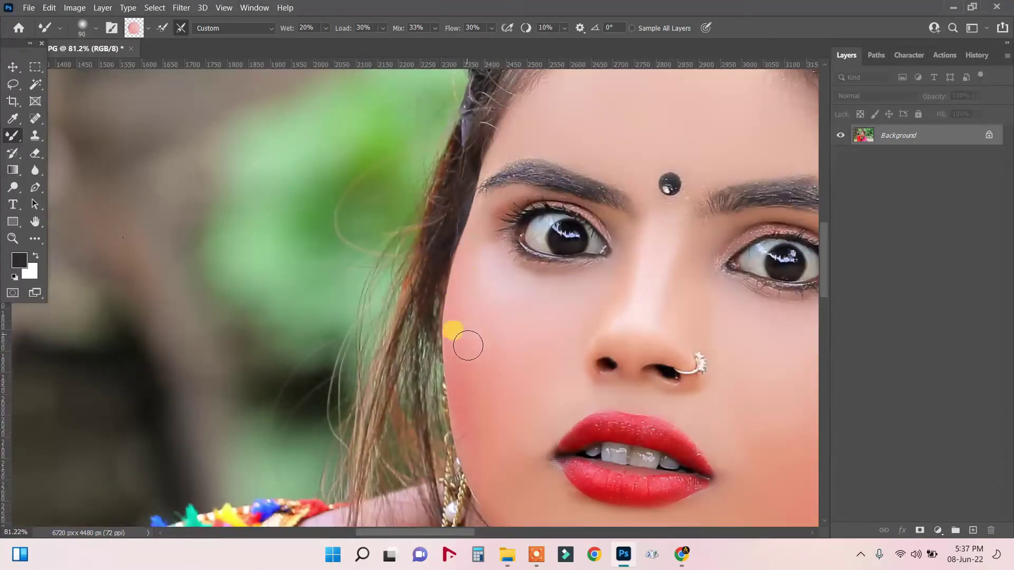
left_click_drag(464, 353, 484, 329)
left_click_drag(503, 366, 459, 422)
left_click_drag(824, 261, 823, 283)
mouse_move(484, 269)
left_mouse_down()
mouse_move(471, 327)
mouse_move(527, 340)
mouse_move(581, 405)
left_mouse_up()
- Halve the brush size and smooth the skin along and below the lower lip
scroll(582, 405, "up", 3)
key("bracketleft")
mouse_move(553, 350)
left_mouse_down()
mouse_move(695, 401)
mouse_move(547, 394)
mouse_move(521, 306)
mouse_move(751, 387)
left_mouse_up()
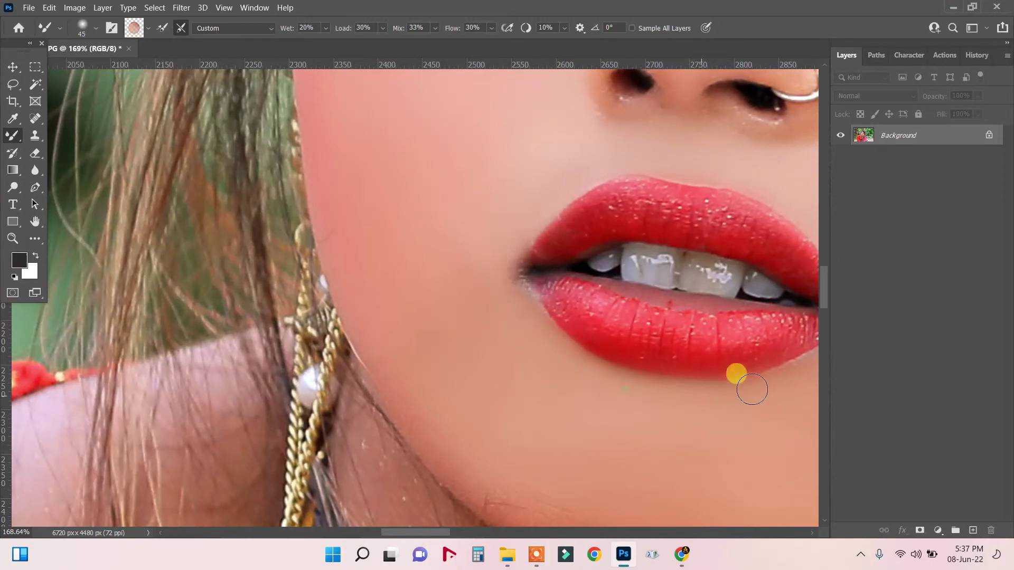
scroll(606, 286, "down", 2)
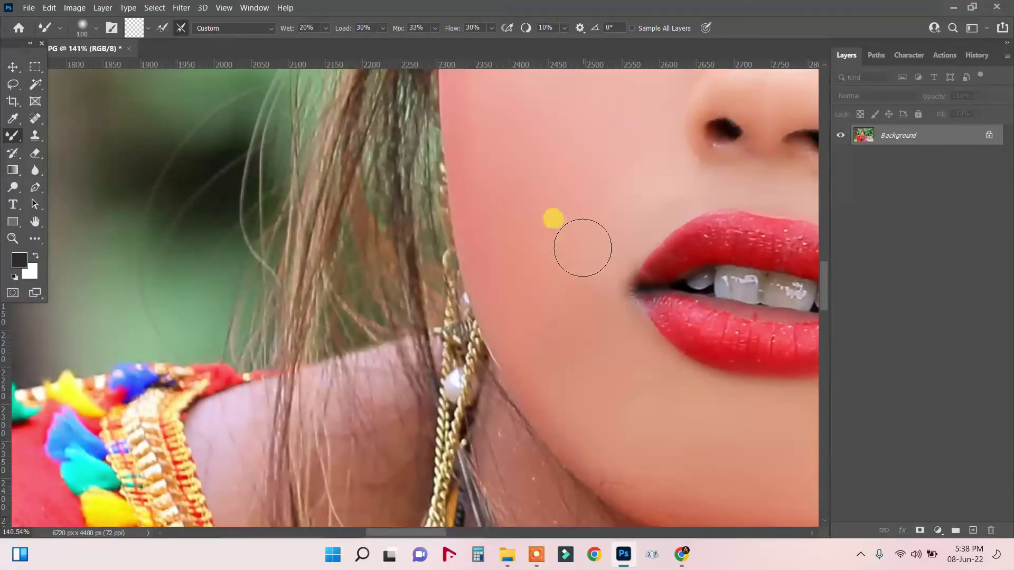
scroll(607, 285, "down", 5)
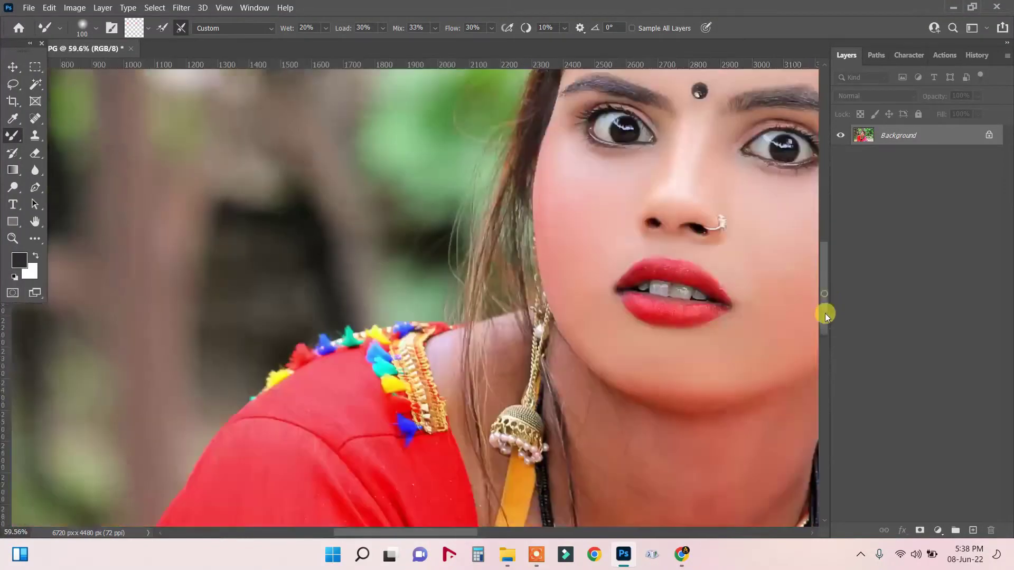
left_click_drag(826, 315, 826, 331)
left_click_drag(445, 533, 479, 533)
scroll(443, 386, "up", 2)
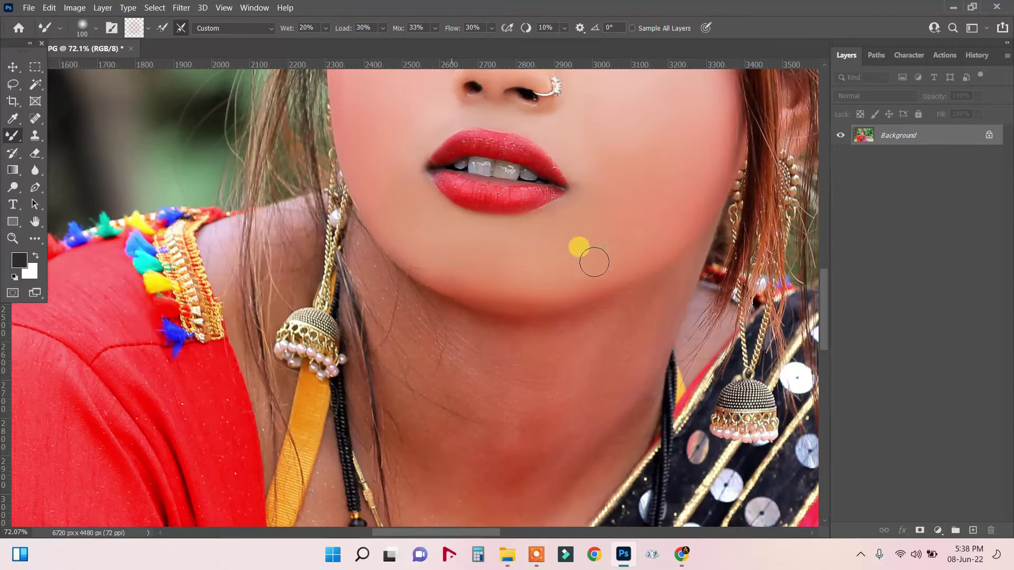
scroll(480, 297, "down", 5)
scroll(690, 332, "up", 2)
- Lasso a feathered selection around the neck and chest skin
scroll(690, 333, "up", 1)
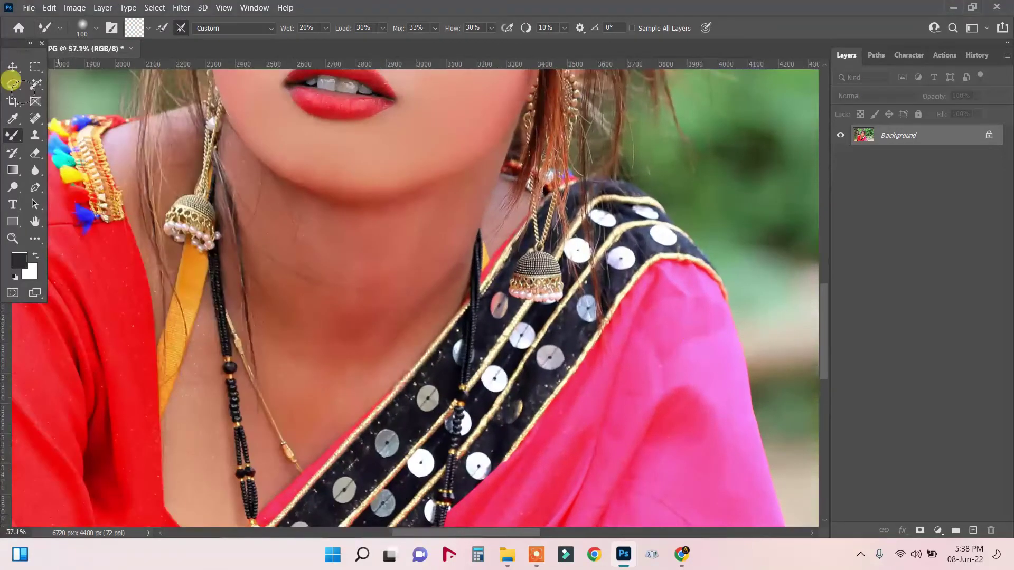
left_click(13, 84)
mouse_move(231, 160)
left_mouse_down()
mouse_move(224, 286)
mouse_move(252, 490)
left_mouse_up()
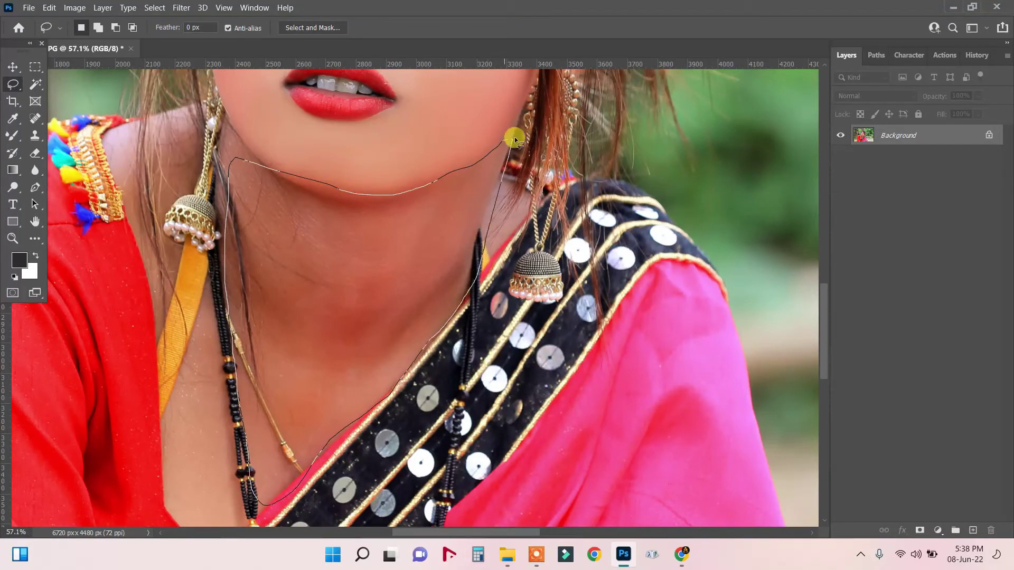
left_click_drag(514, 137, 514, 139)
key("shift+F6")
left_click(735, 166)
- Brighten the selected neck with Levels white input 232, then deselect
key("ctrl+l")
left_click_drag(908, 261, 891, 262)
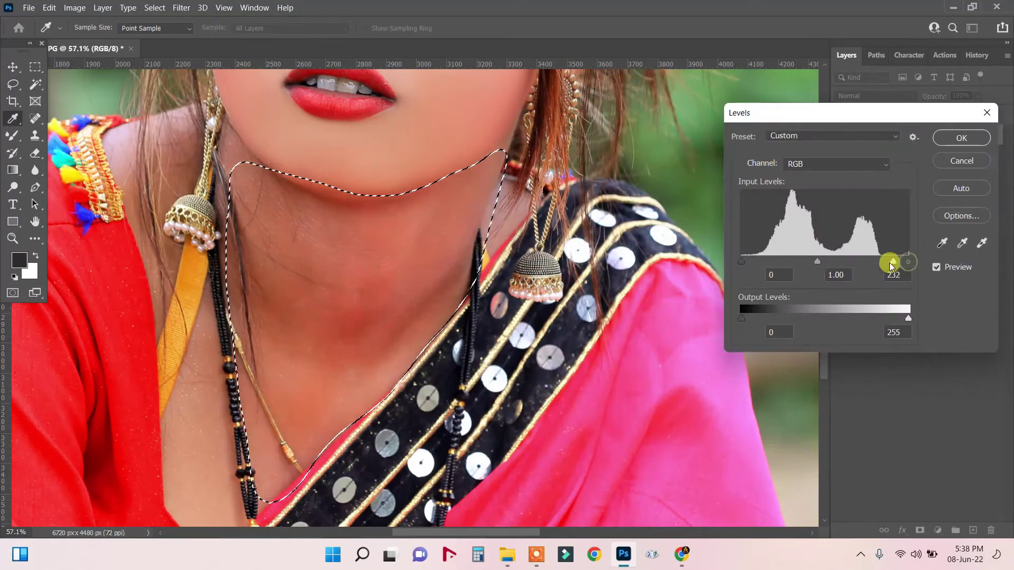
left_click(961, 138)
right_click(405, 283)
left_click(438, 294)
- Paint faint 10% opacity Brush strokes of Alt-sampled skin tones over the neck
left_click(13, 136)
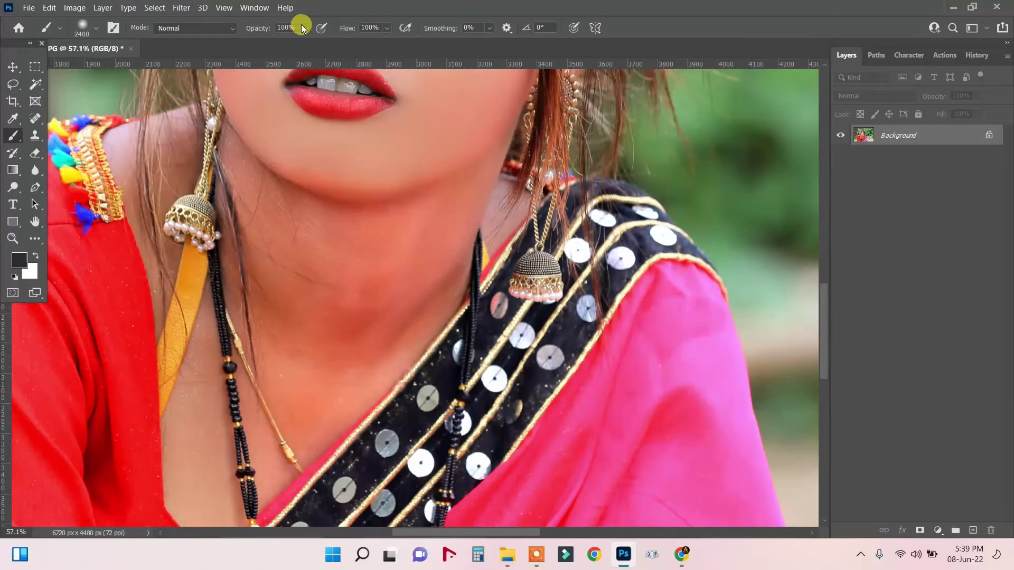
left_click_drag(262, 46, 263, 45)
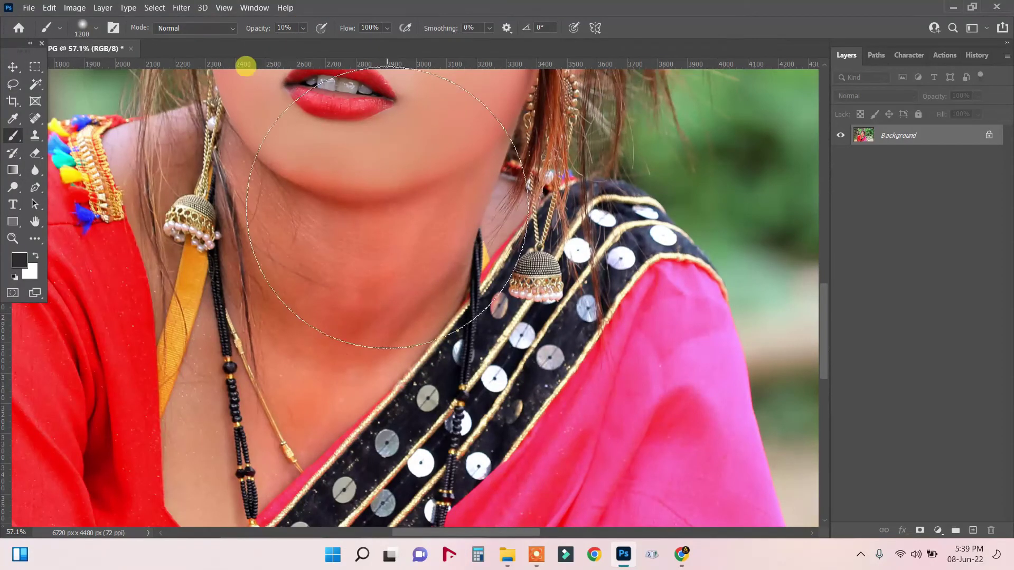
left_click(414, 181, "alt")
left_click(332, 208, "alt")
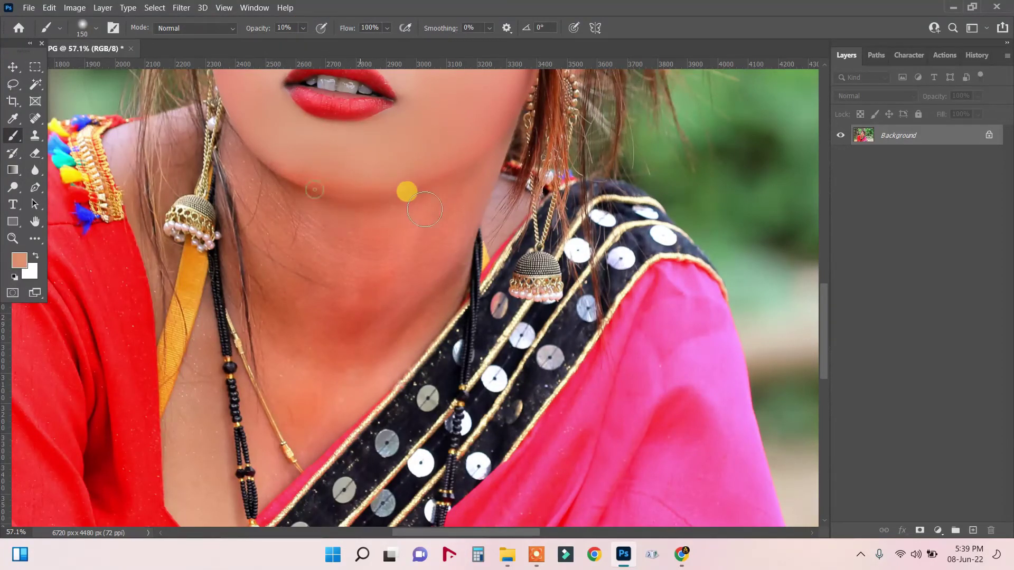
left_click(421, 290, "alt")
left_click_drag(337, 319, 279, 269)
left_click(281, 292, "alt")
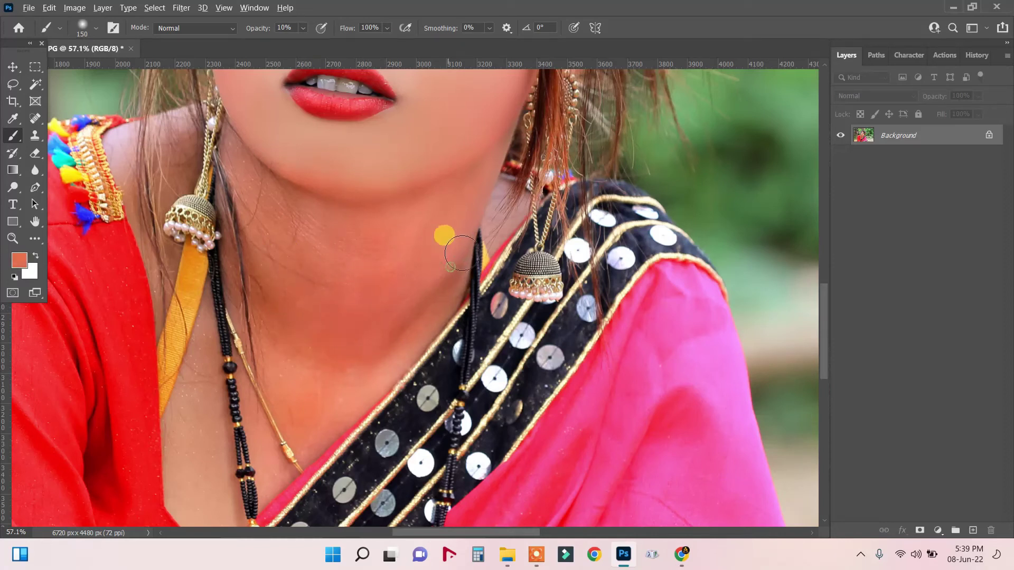
left_click(325, 240, "alt")
left_click_drag(294, 341, 389, 349)
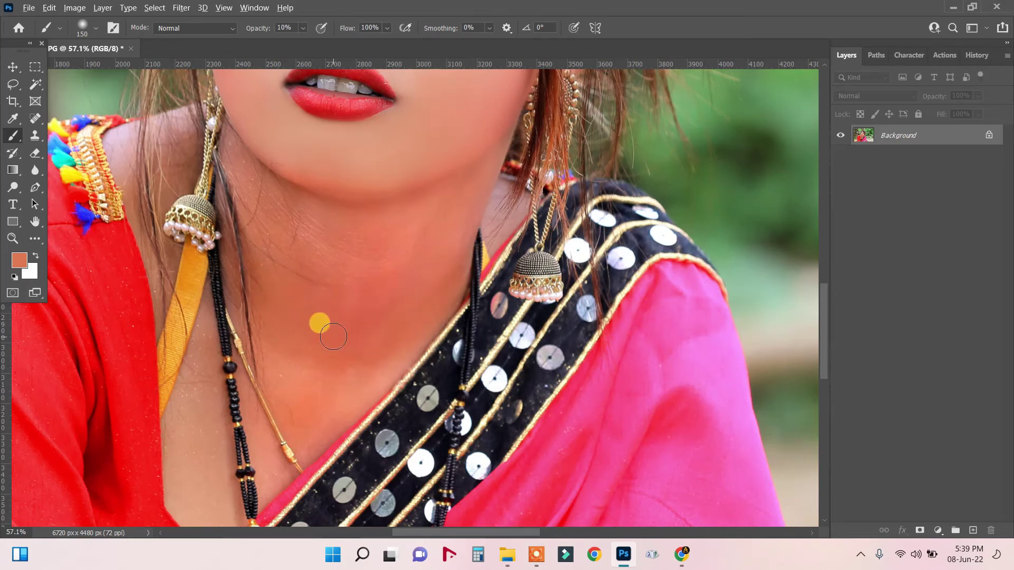
scroll(317, 321, "down", 2)
- Switch to the Mixer Brush, smooth the neck skin, and shrink the brush to 125
right_click(12, 135)
left_click(53, 178)
scroll(343, 254, "up", 2)
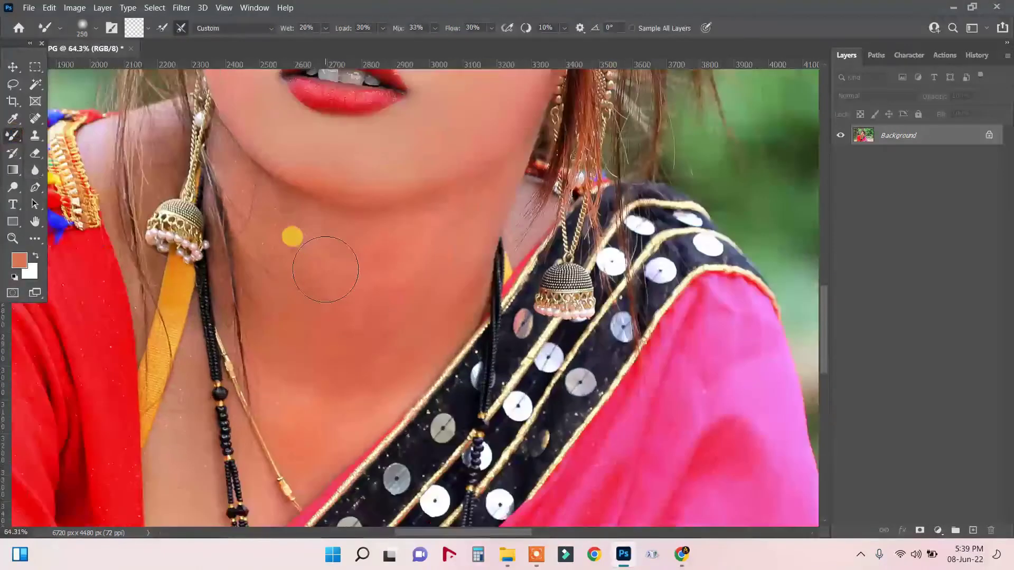
scroll(324, 267, "up", 2)
scroll(422, 253, "up", 1)
mouse_move(447, 249)
left_mouse_down()
mouse_move(441, 233)
mouse_move(369, 408)
mouse_move(482, 204)
mouse_move(499, 254)
mouse_move(464, 350)
mouse_move(359, 407)
mouse_move(329, 383)
mouse_move(332, 324)
mouse_move(475, 203)
mouse_move(430, 221)
mouse_move(283, 223)
mouse_move(269, 276)
mouse_move(355, 263)
mouse_move(325, 328)
mouse_move(424, 391)
mouse_move(375, 429)
mouse_move(347, 262)
mouse_move(499, 178)
mouse_move(339, 181)
mouse_move(347, 190)
mouse_move(295, 181)
mouse_move(409, 191)
mouse_move(285, 171)
mouse_move(256, 225)
mouse_move(226, 167)
mouse_move(269, 244)
mouse_move(242, 232)
mouse_move(262, 366)
mouse_move(265, 255)
mouse_move(233, 167)
mouse_move(256, 171)
mouse_move(221, 218)
mouse_move(311, 290)
left_mouse_up()
key("bracketleft")
key("bracketleft")
- Smooth chest skin beside the gold chain and yellow fabric, reducing the brush to 80
scroll(827, 346, "down", 4)
scroll(618, 391, "up", 5)
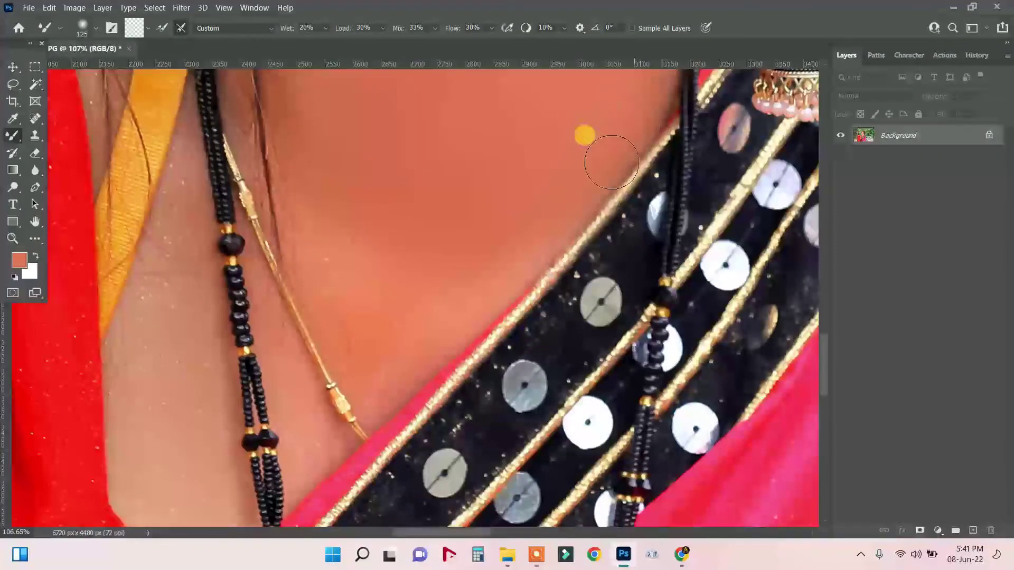
mouse_move(443, 311)
left_mouse_down()
mouse_move(398, 324)
mouse_move(339, 213)
mouse_move(321, 274)
mouse_move(384, 384)
mouse_move(396, 163)
mouse_move(331, 263)
left_mouse_up()
scroll(331, 263, "down", 2)
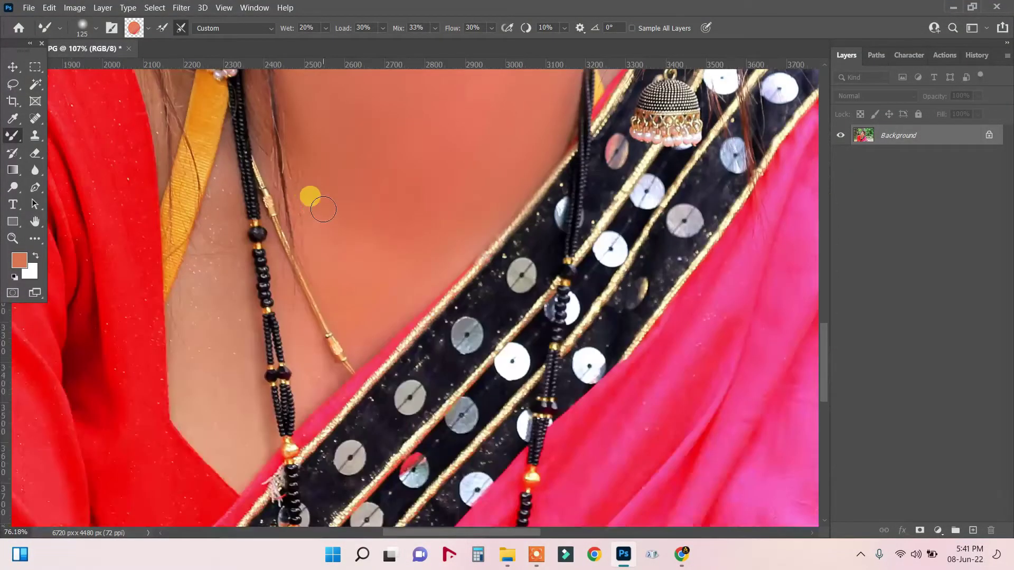
scroll(317, 204, "down", 3)
scroll(323, 267, "up", 5)
mouse_move(137, 229)
left_mouse_down()
mouse_move(174, 117)
mouse_move(154, 289)
mouse_move(200, 278)
mouse_move(159, 102)
mouse_move(153, 276)
mouse_move(174, 242)
mouse_move(152, 173)
mouse_move(147, 367)
mouse_move(178, 405)
mouse_move(224, 365)
mouse_move(206, 216)
left_mouse_up()
key("bracketleft")
key("bracketleft")
key("bracketleft")
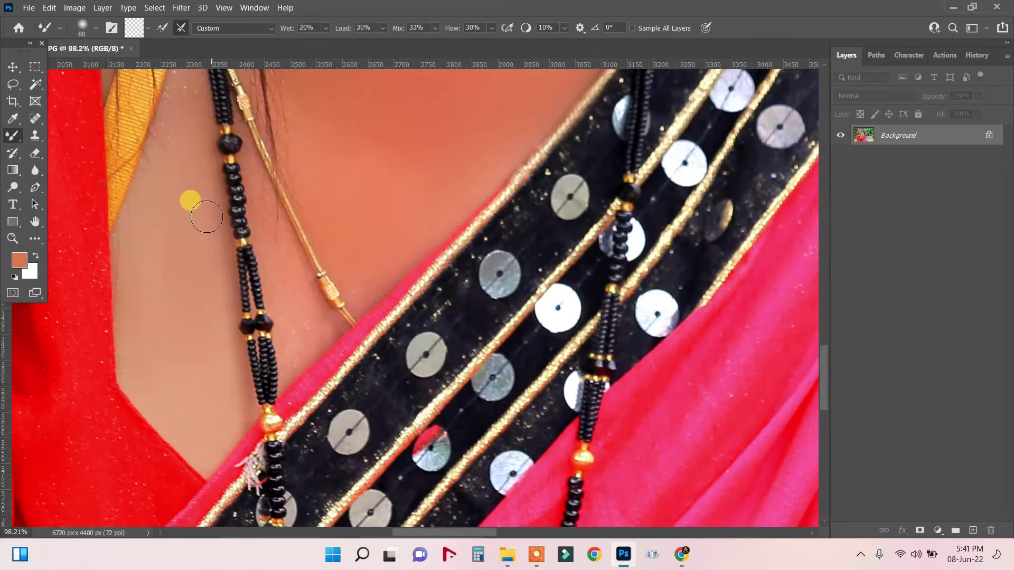
left_click_drag(173, 151, 136, 245)
- Blend the skin beside the bead necklace and along the neckline
scroll(136, 245, "up", 2)
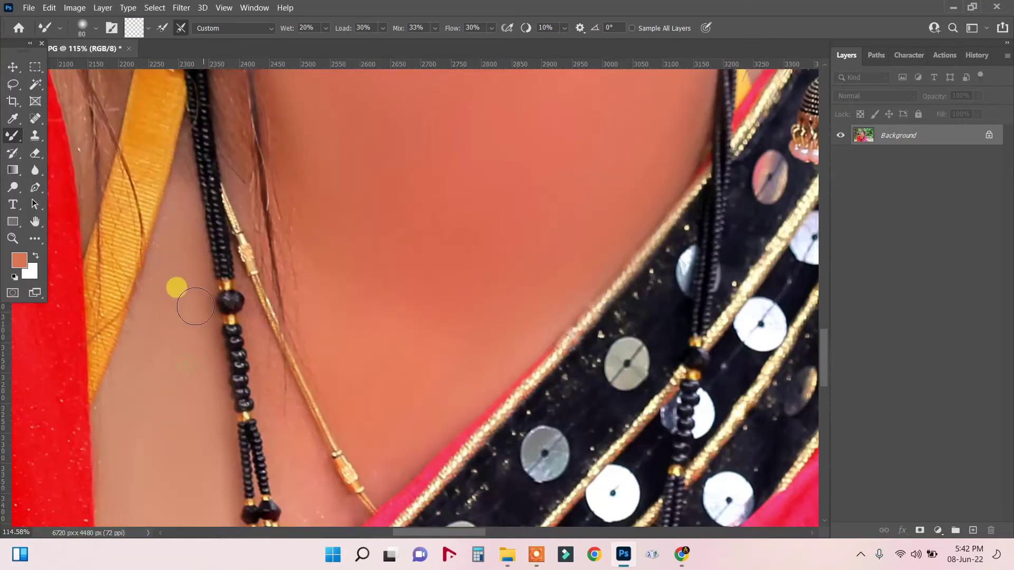
mouse_move(190, 179)
left_mouse_down()
mouse_move(154, 301)
mouse_move(129, 471)
left_mouse_up()
scroll(256, 482, "down", 1)
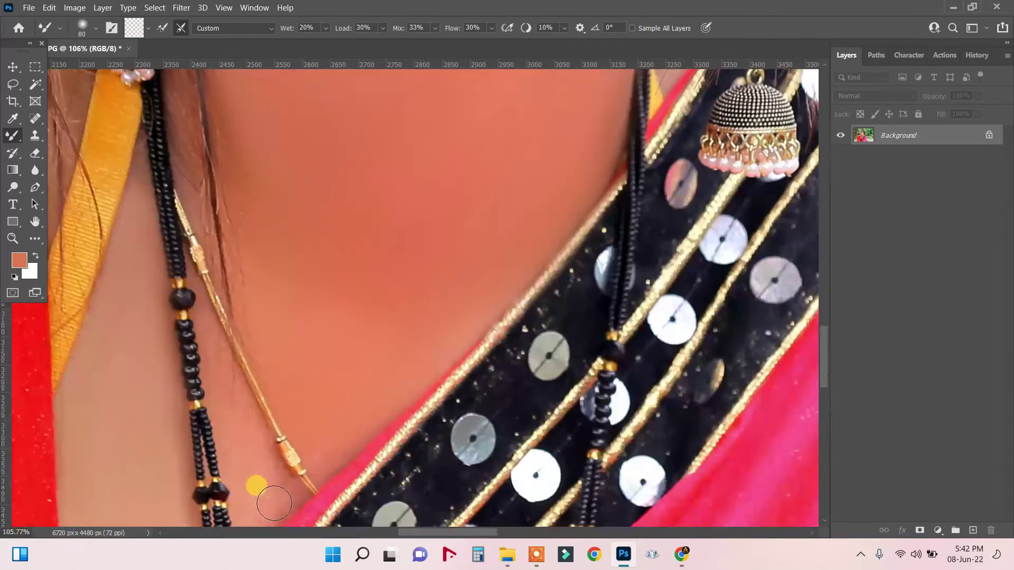
left_click_drag(826, 369, 828, 379)
scroll(237, 324, "up", 2)
mouse_move(237, 324)
left_mouse_down()
mouse_move(271, 401)
mouse_move(247, 416)
left_mouse_up()
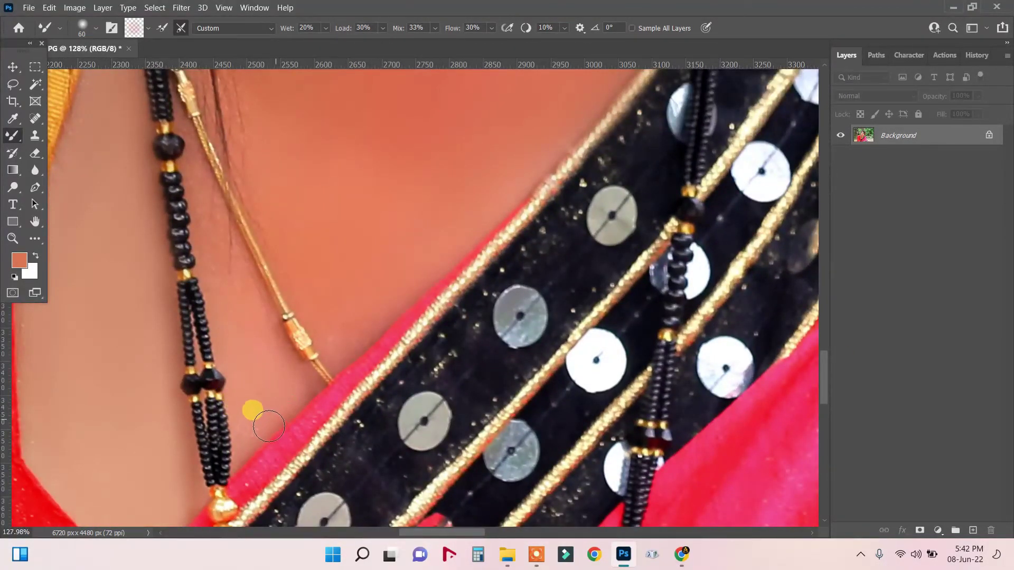
mouse_move(246, 404)
left_mouse_down()
mouse_move(298, 377)
mouse_move(276, 355)
mouse_move(243, 369)
mouse_move(249, 292)
mouse_move(226, 310)
mouse_move(248, 312)
mouse_move(222, 276)
mouse_move(211, 233)
mouse_move(204, 264)
mouse_move(203, 185)
left_mouse_up()
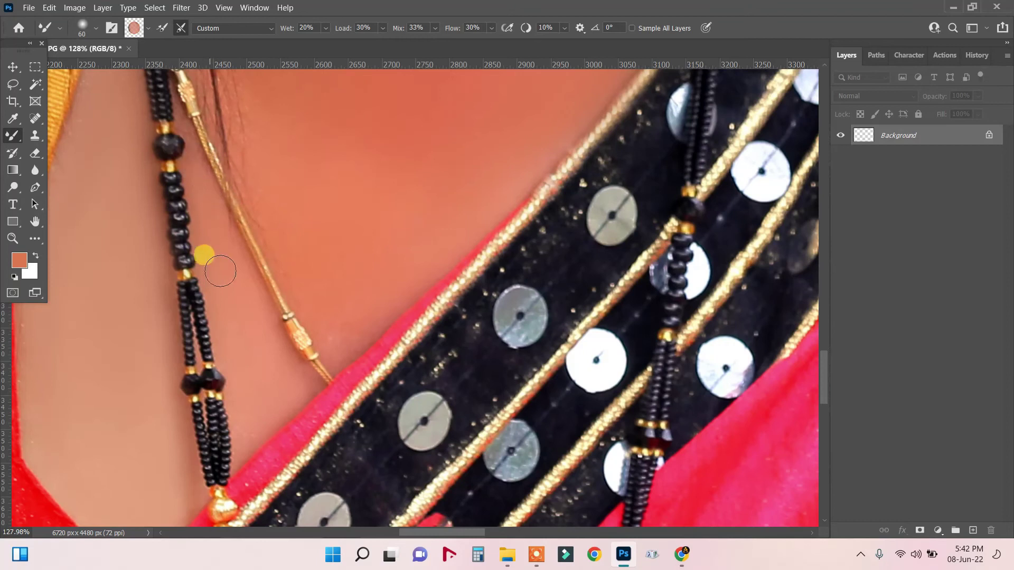
left_click_drag(220, 271, 194, 150)
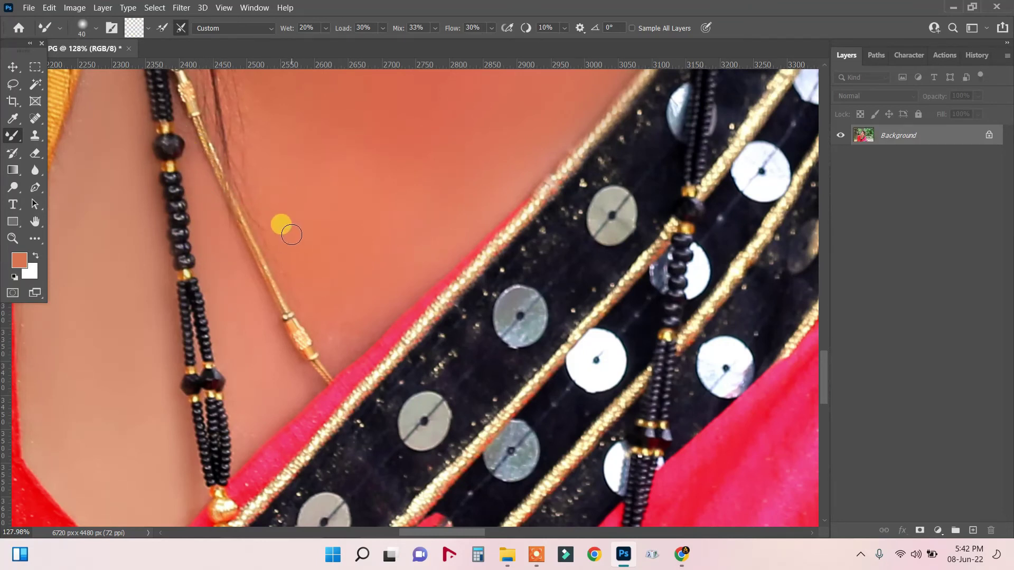
- Enlarge the brush to 70 and smooth more chest skin and the hair edge
key("bracketright")
key("bracketright")
key("bracketright")
mouse_move(347, 347)
left_mouse_down()
mouse_move(385, 295)
mouse_move(309, 274)
mouse_move(276, 226)
mouse_move(248, 135)
mouse_move(283, 109)
left_mouse_up()
left_click_drag(824, 368, 822, 333)
mouse_move(220, 94)
left_mouse_down()
mouse_move(240, 177)
mouse_move(240, 297)
mouse_move(278, 261)
mouse_move(260, 349)
mouse_move(248, 265)
left_mouse_up()
scroll(271, 314, "down", 5)
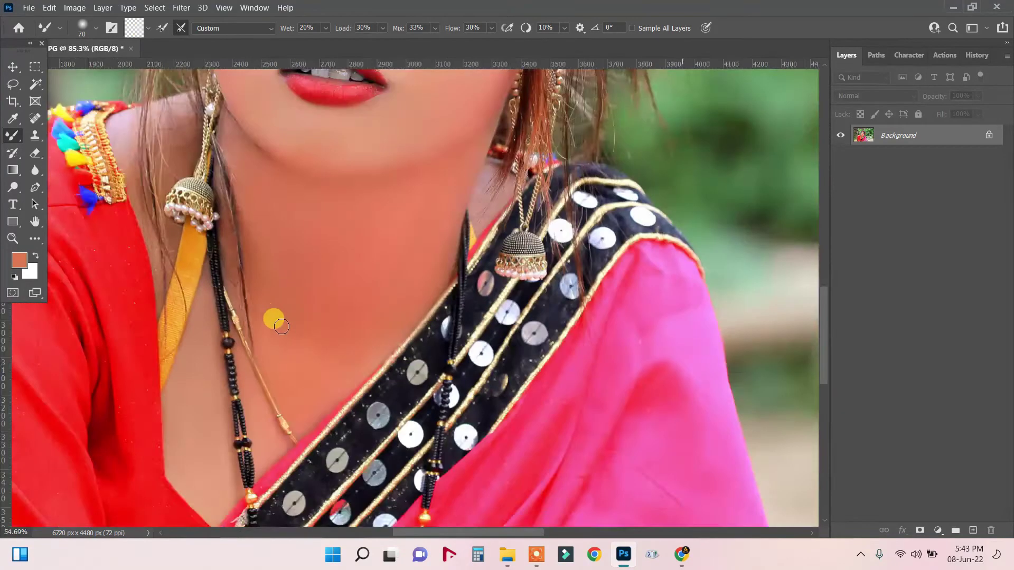
scroll(306, 333, "down", 1)
- Zoom out to review the whole retouched portrait, then pick the Lasso tool
scroll(456, 259, "down", 3)
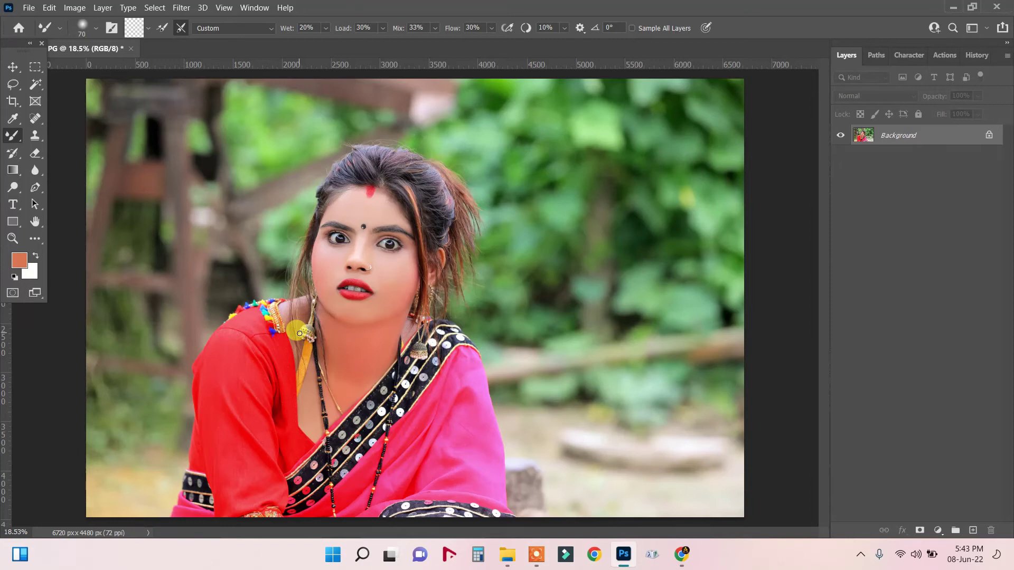
scroll(411, 260, "up", 2)
scroll(416, 252, "up", 2)
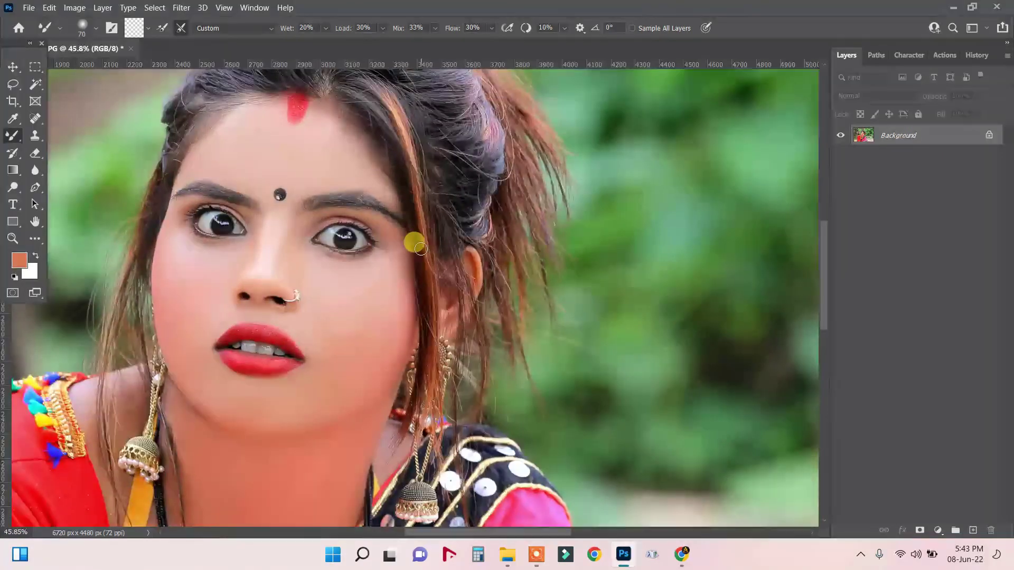
scroll(409, 261, "down", 1)
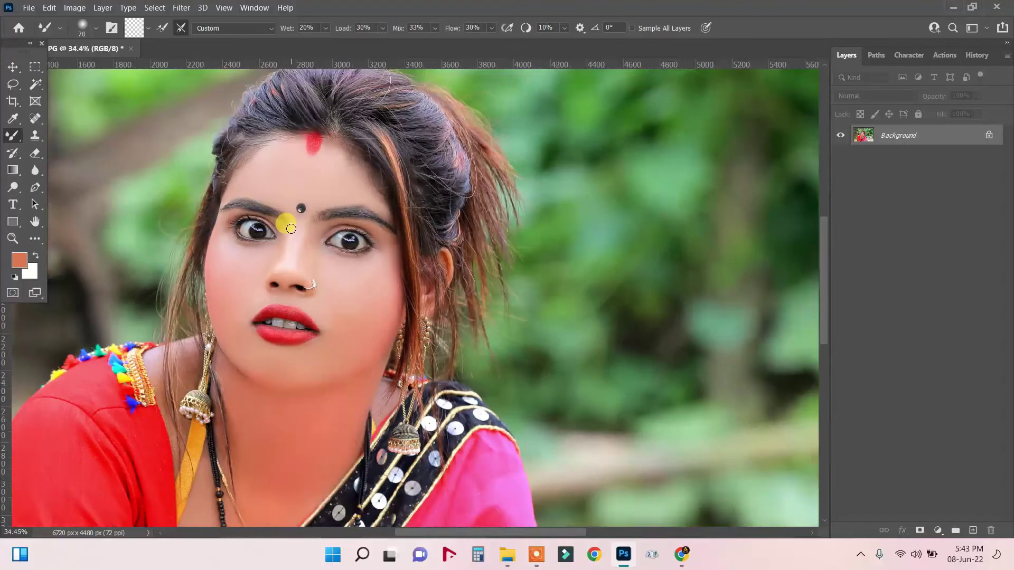
left_click(10, 139)
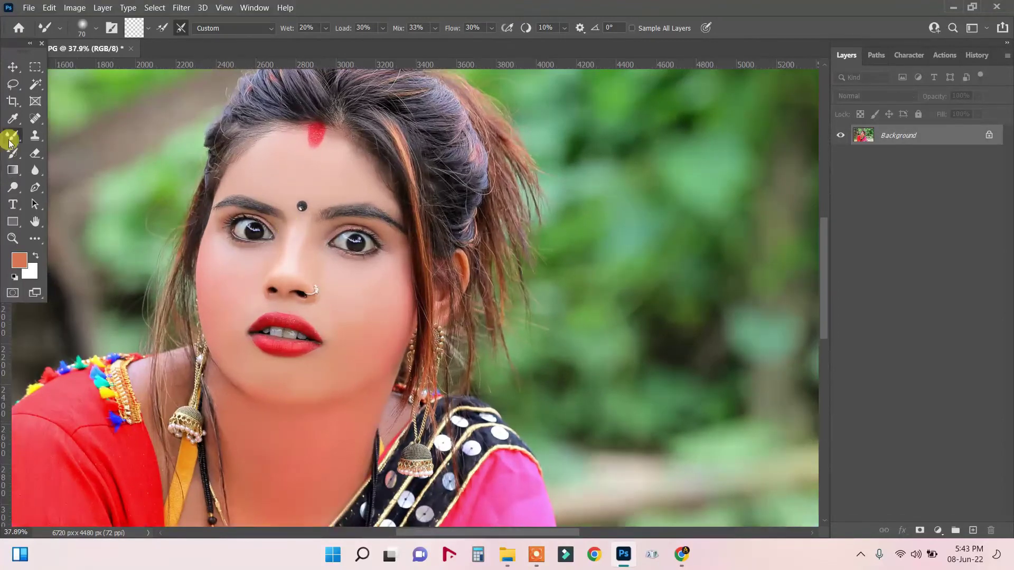
left_click(10, 90)
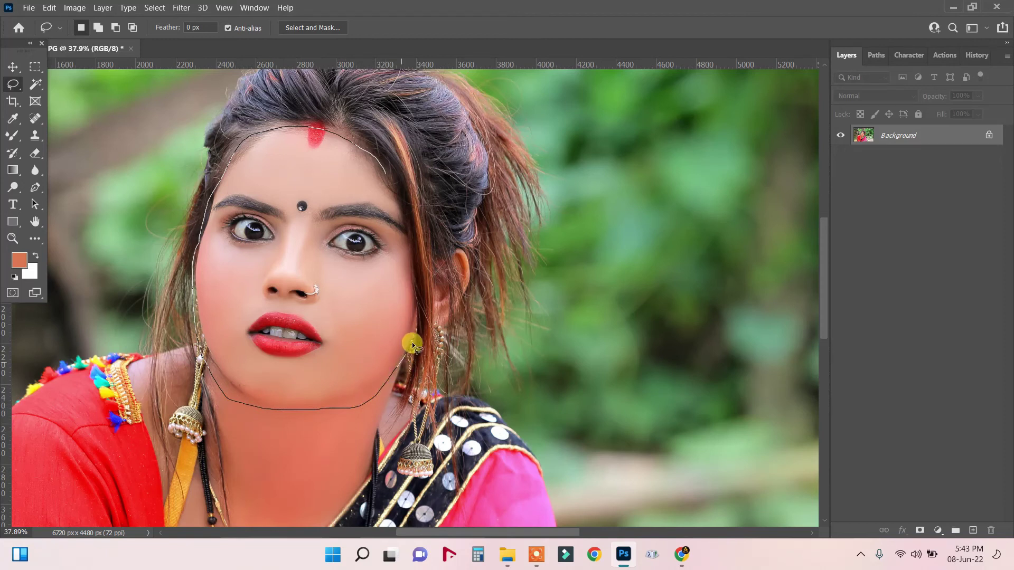
- Close a Lasso selection around the face and feather it by 30 px
left_click_drag(383, 165, 384, 167)
right_click(332, 214)
left_click(364, 248)
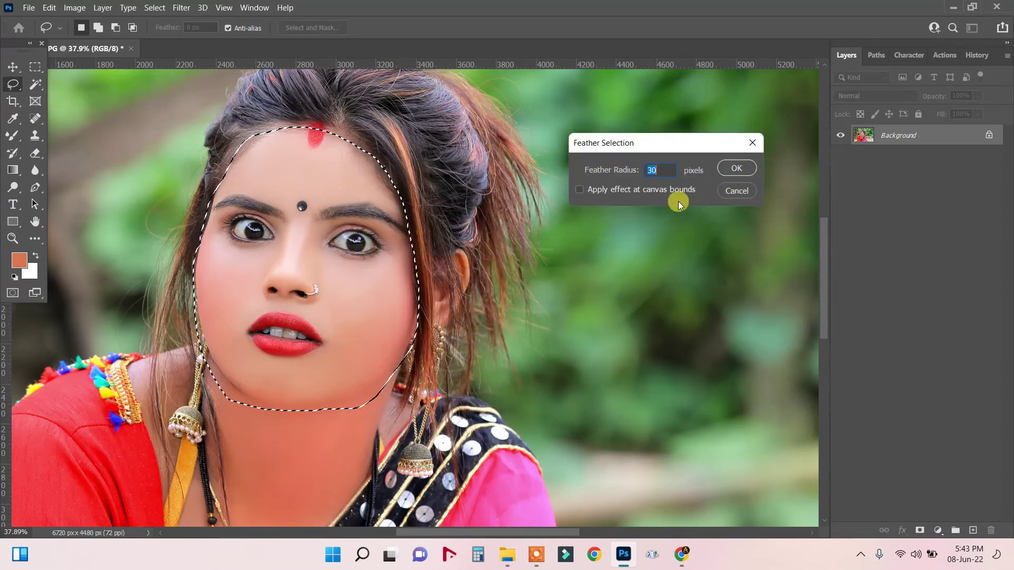
left_click(738, 168)
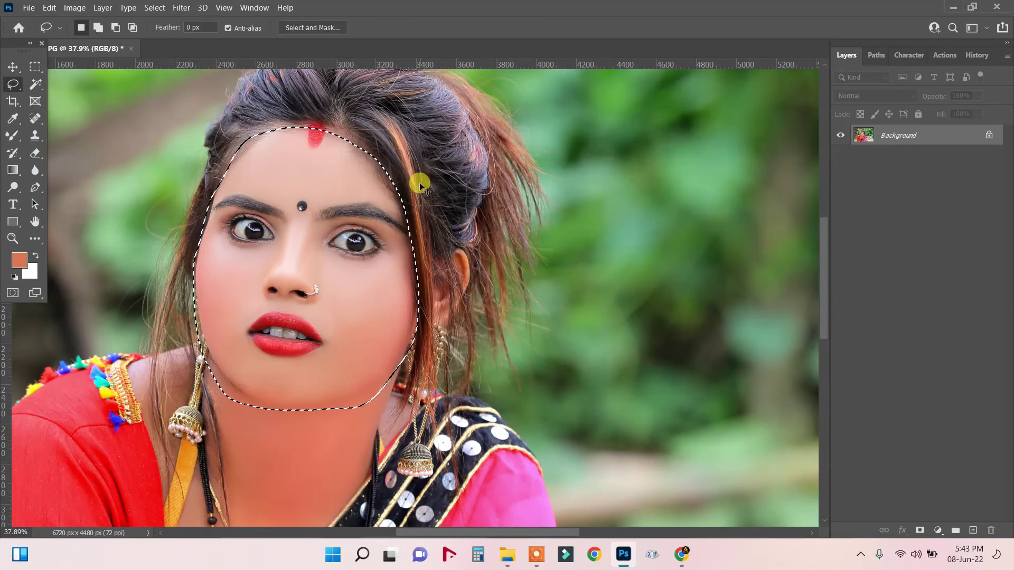
- Deepen the face tones with Levels black input set to 33
key("ctrl+l")
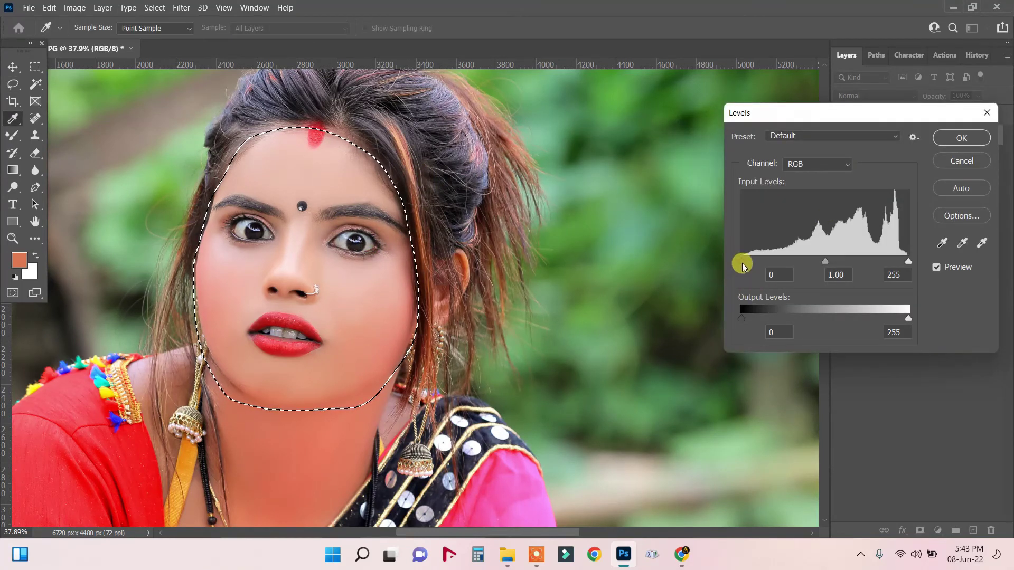
left_click_drag(750, 261, 782, 265)
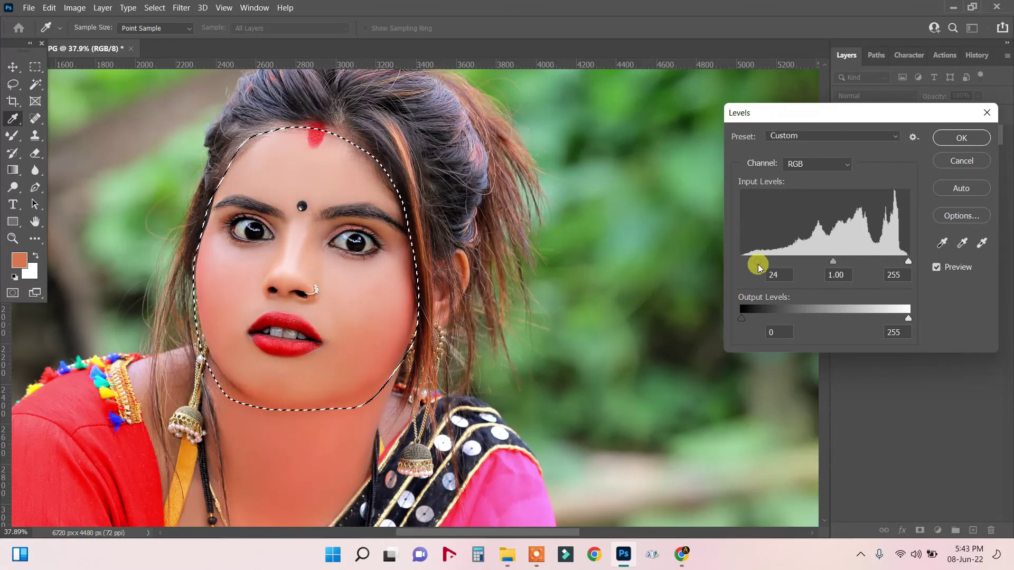
left_click_drag(763, 265, 763, 264)
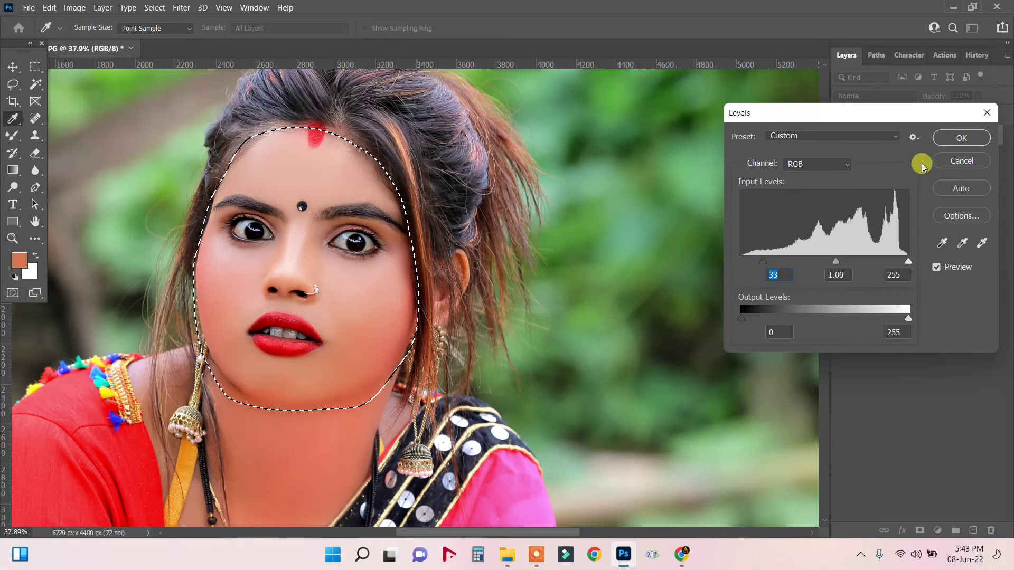
left_click(958, 137)
key("l")
right_click(305, 149)
left_click(322, 150)
scroll(347, 277, "down", 3)
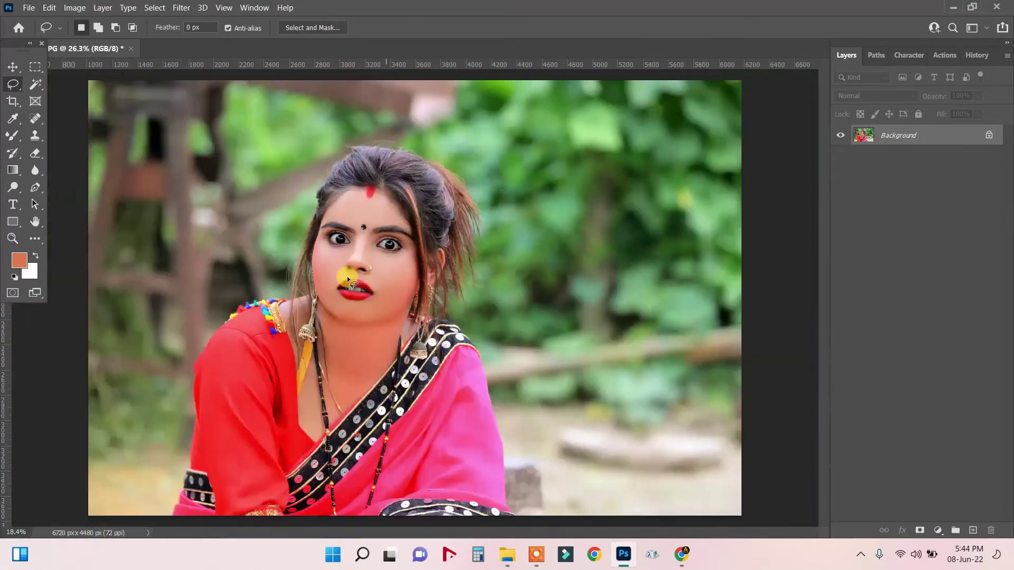
scroll(346, 277, "down", 1)
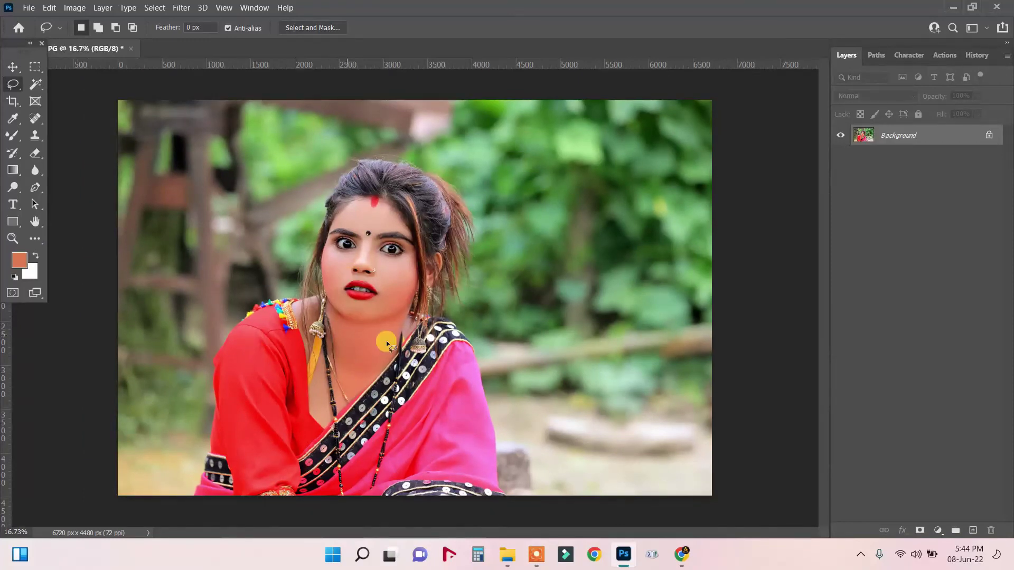
scroll(386, 340, "up", 1)
scroll(386, 341, "up", 1)
scroll(385, 341, "up", 1)
scroll(388, 242, "up", 2)
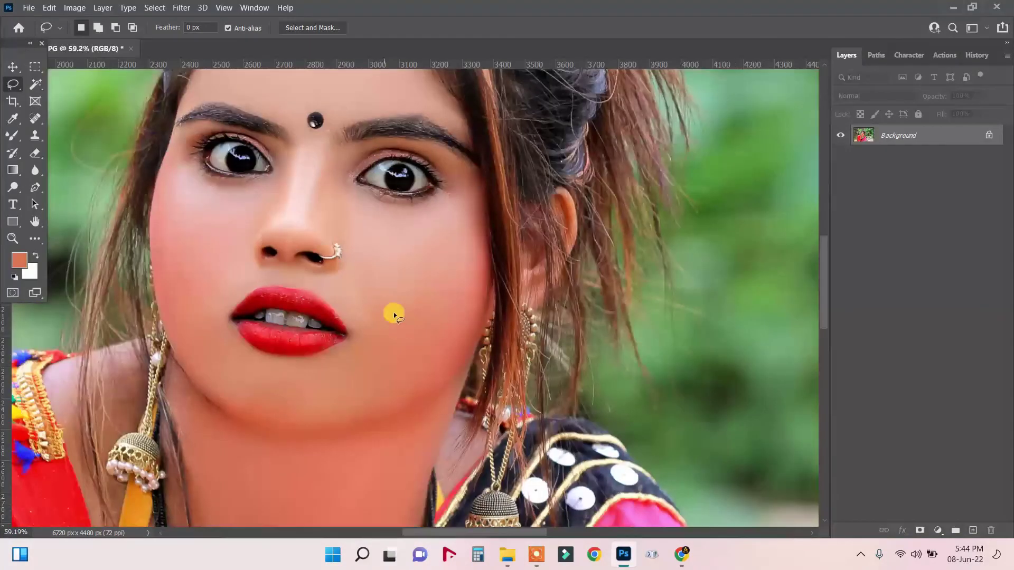
scroll(399, 317, "down", 1)
scroll(405, 370, "down", 2)
scroll(406, 430, "up", 2)
scroll(403, 439, "up", 2)
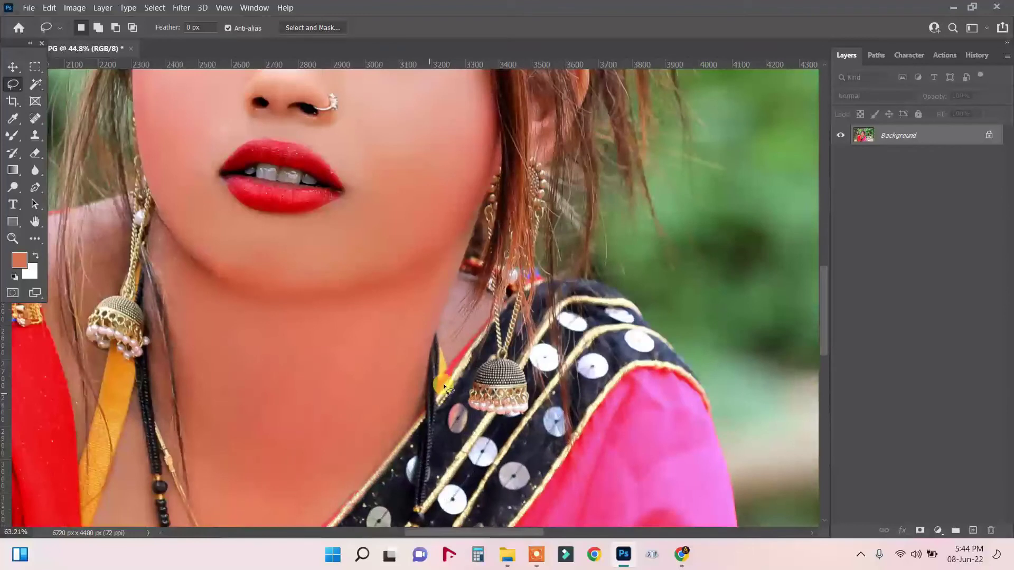
scroll(404, 422, "down", 3)
scroll(403, 412, "down", 2)
scroll(404, 408, "up", 1)
scroll(404, 407, "down", 2)
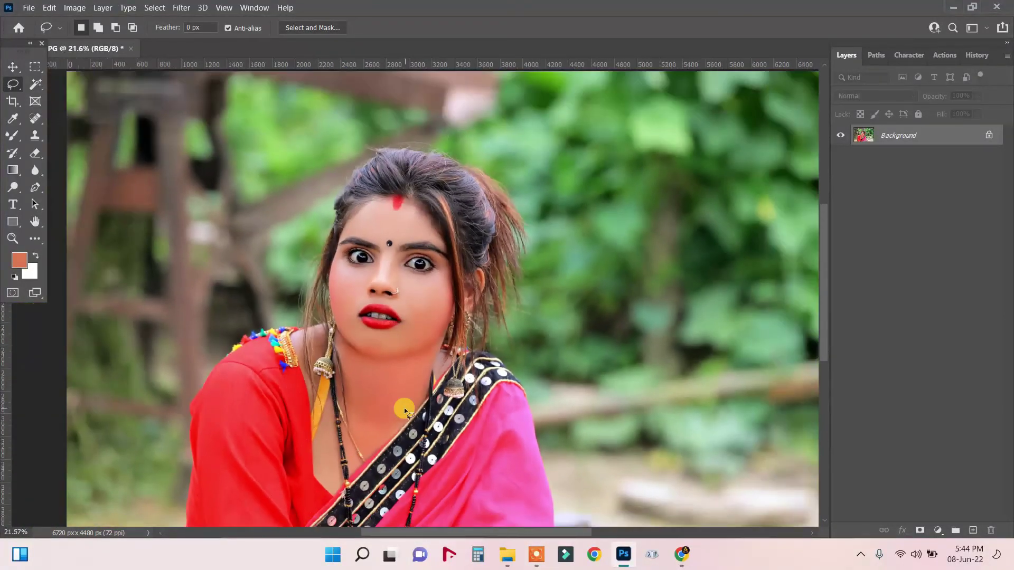
scroll(379, 414, "down", 1)
scroll(370, 233, "up", 2)
scroll(379, 236, "up", 1)
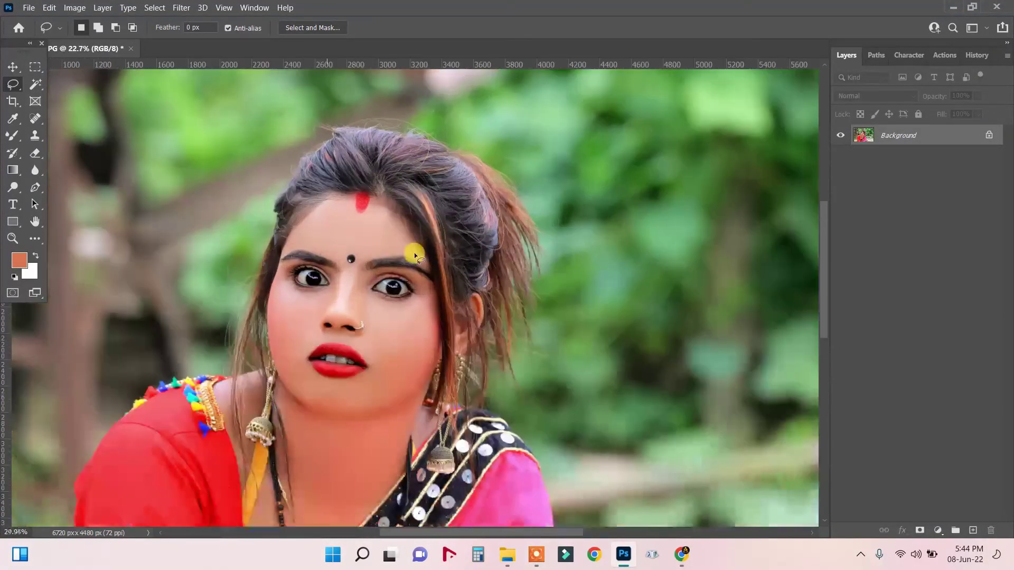
scroll(413, 253, "up", 1)
scroll(414, 284, "up", 2)
scroll(359, 375, "up", 2)
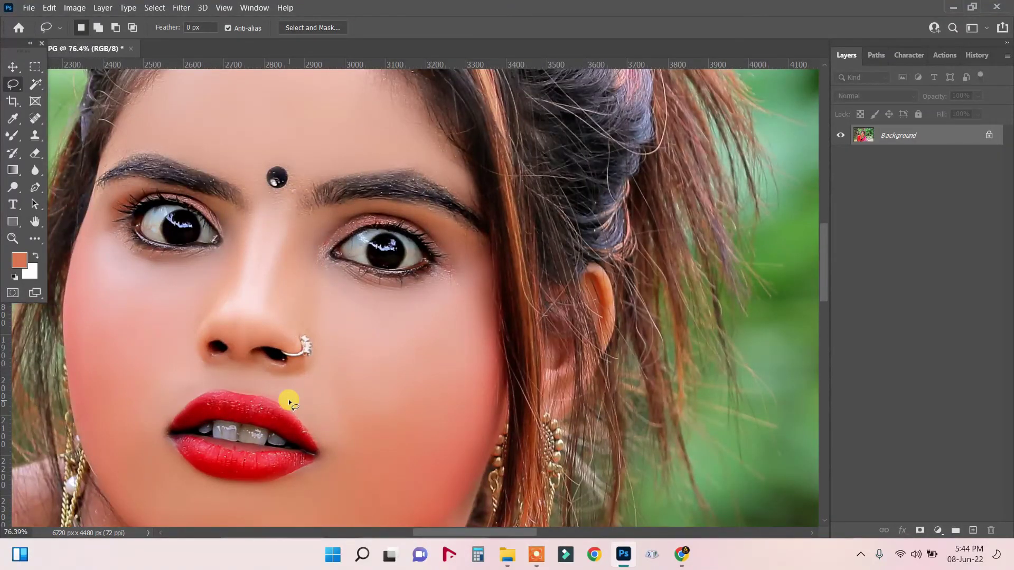
scroll(211, 458, "up", 1)
scroll(211, 458, "up", 1)
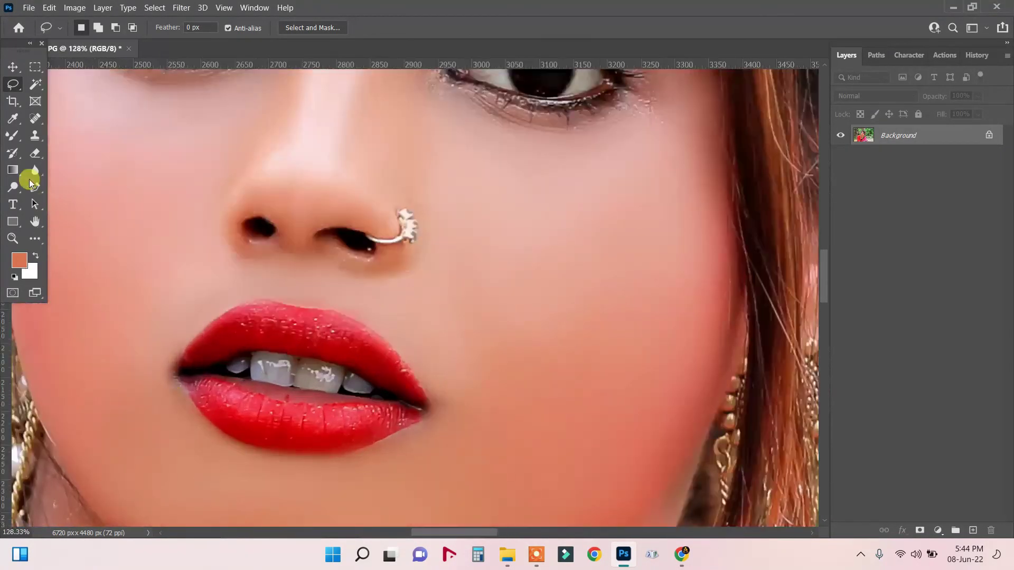
- Blend the lower lip, its left corner, the upper lip and the line below the teeth with the Mixer Brush
left_click(14, 137)
scroll(337, 420, "up", 1)
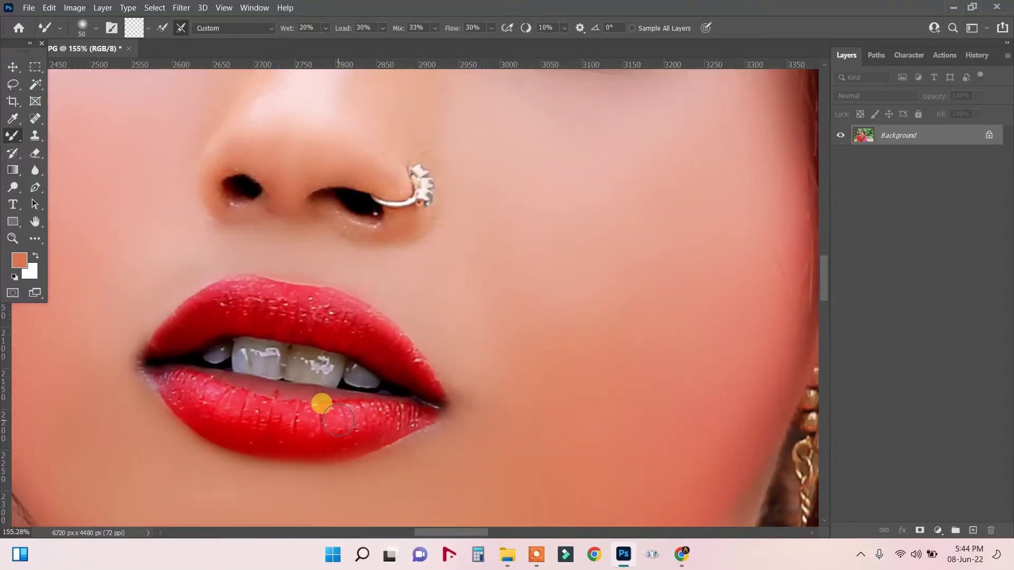
scroll(338, 420, "up", 1)
left_click_drag(319, 431, 308, 425)
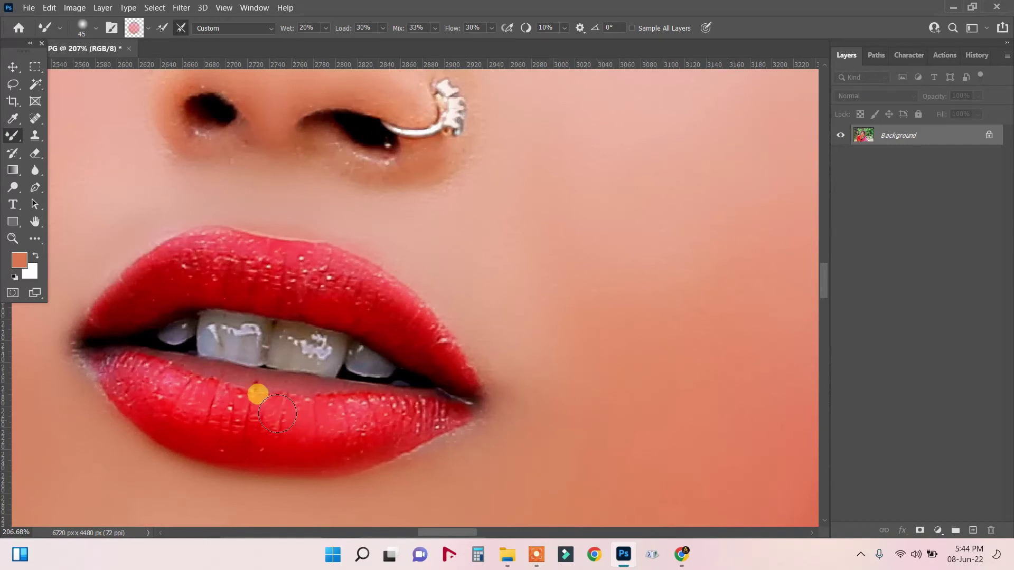
left_click_drag(209, 399, 236, 418)
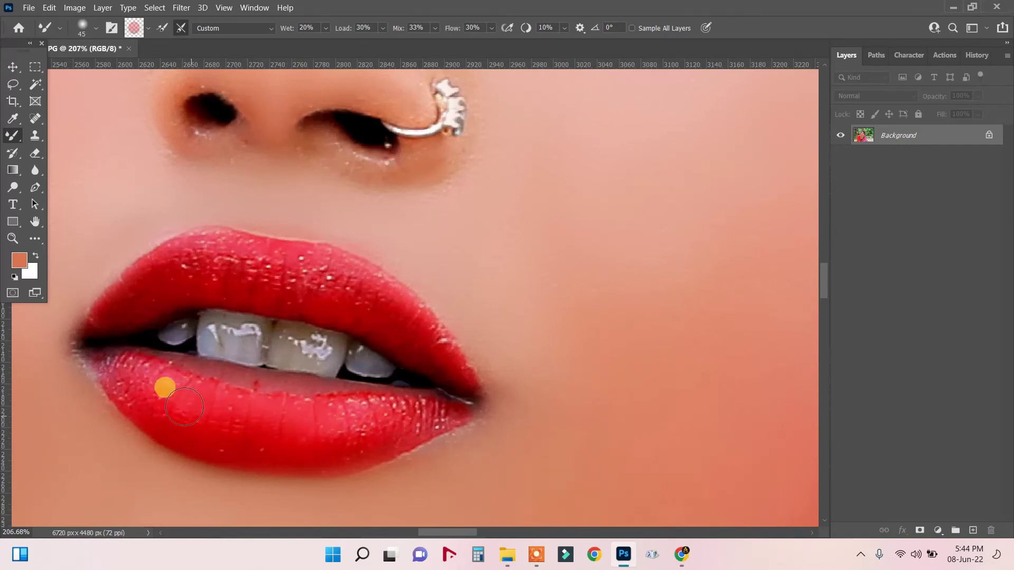
mouse_move(277, 433)
left_mouse_down()
mouse_move(334, 434)
mouse_move(359, 416)
mouse_move(340, 445)
left_mouse_up()
mouse_move(416, 307)
left_mouse_down()
mouse_move(394, 316)
mouse_move(350, 299)
mouse_move(425, 323)
mouse_move(414, 325)
left_mouse_up()
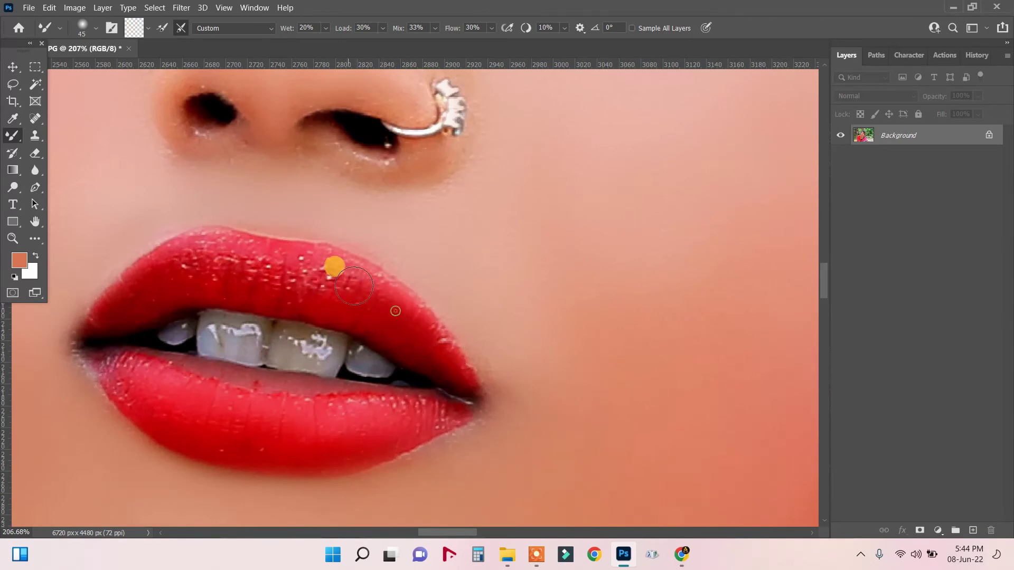
mouse_move(299, 273)
left_mouse_down()
mouse_move(211, 261)
mouse_move(119, 307)
mouse_move(263, 247)
mouse_move(291, 284)
mouse_move(331, 284)
mouse_move(424, 313)
mouse_move(459, 366)
mouse_move(394, 334)
left_mouse_up()
left_click(236, 370)
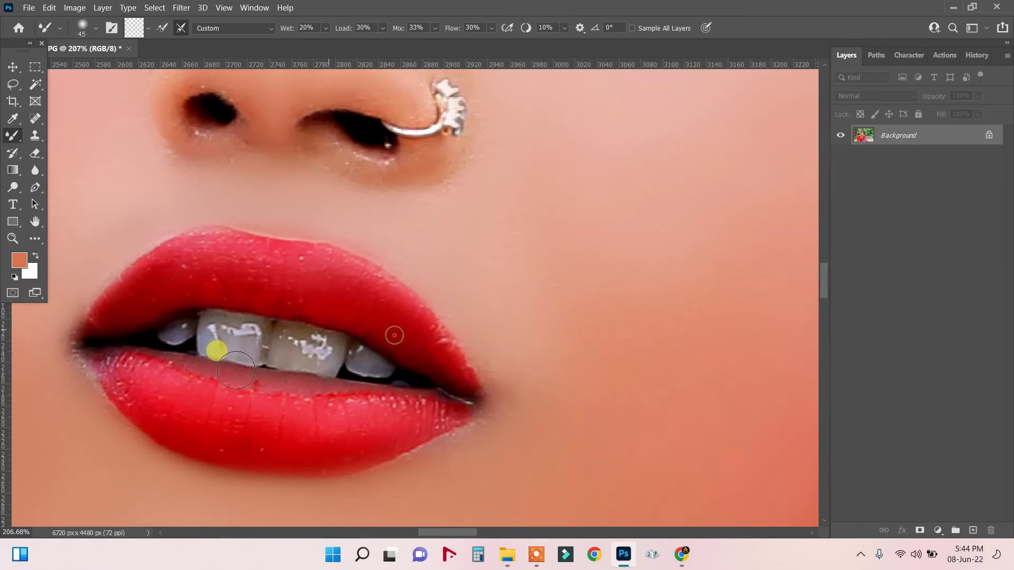
left_click_drag(149, 384, 117, 367)
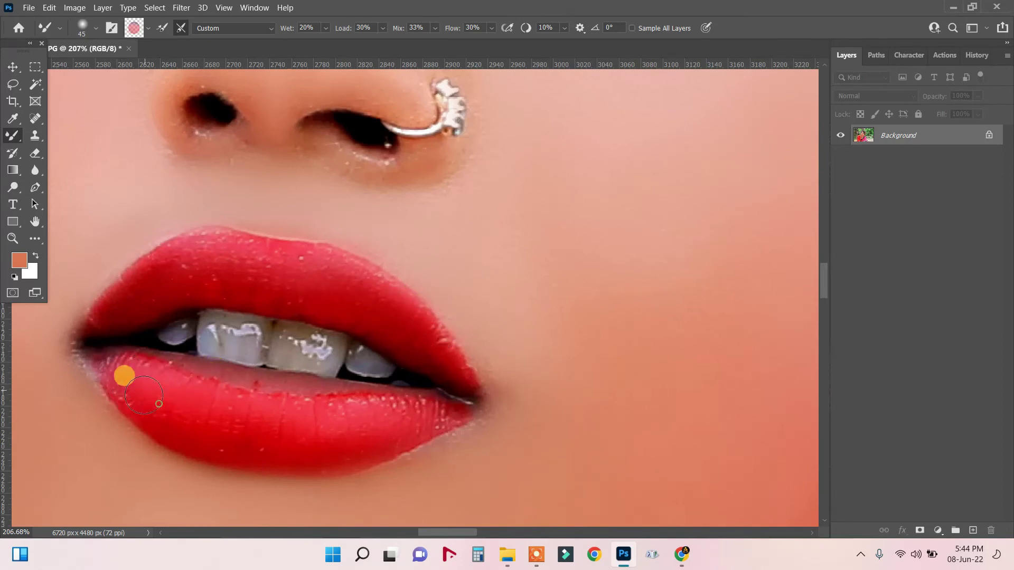
left_click_drag(339, 396, 339, 411)
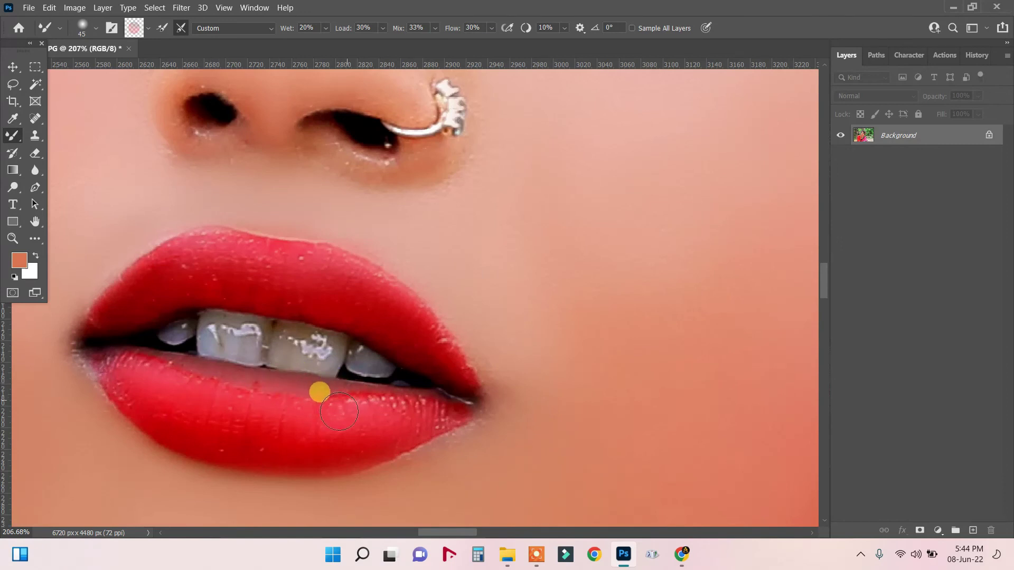
scroll(398, 405, "down", 4)
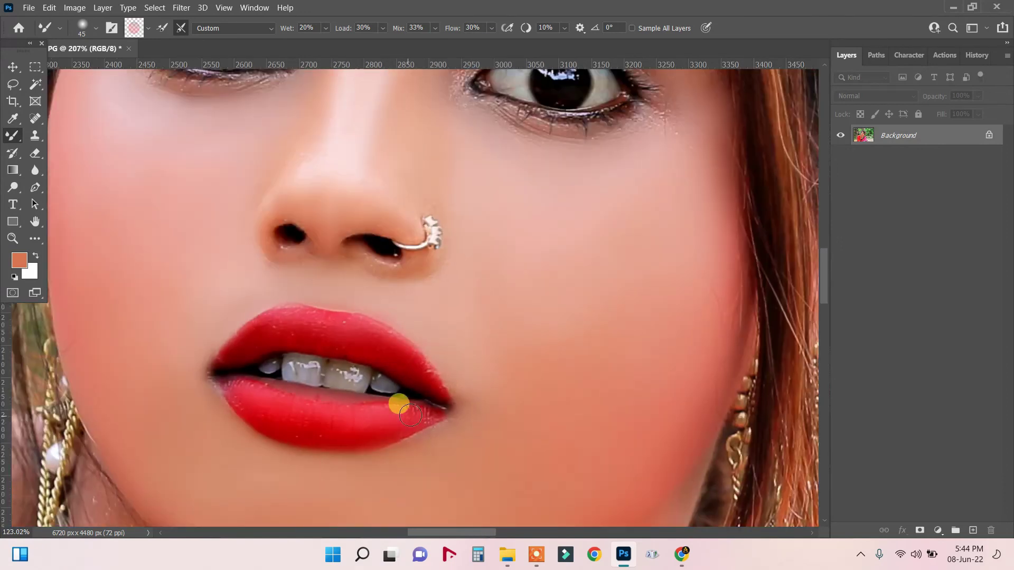
scroll(410, 414, "down", 6)
scroll(410, 415, "down", 2)
scroll(411, 411, "down", 2)
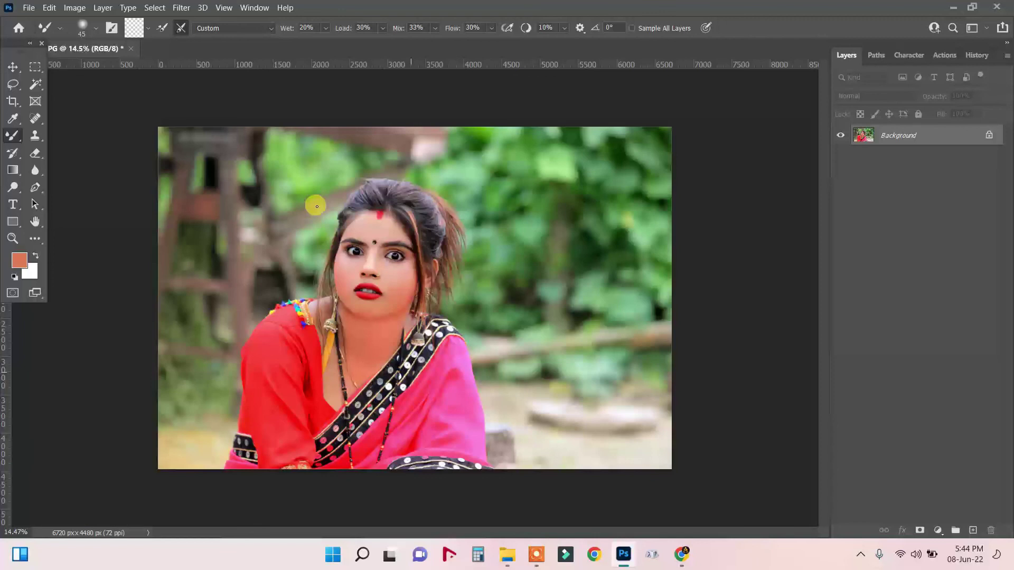
scroll(317, 206, "up", 1)
scroll(340, 214, "up", 2)
scroll(332, 204, "up", 2)
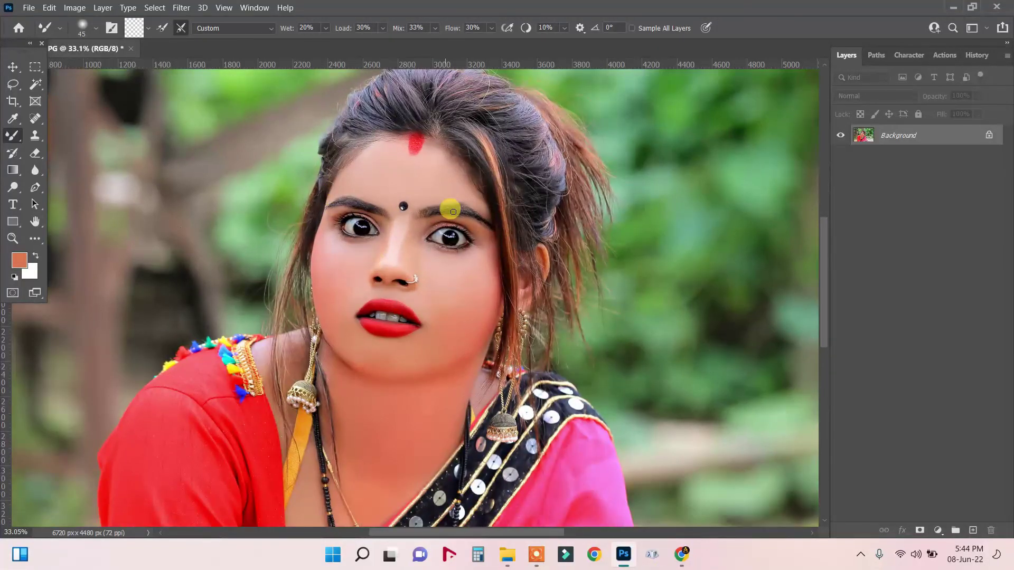
scroll(453, 212, "up", 1)
scroll(452, 212, "up", 1)
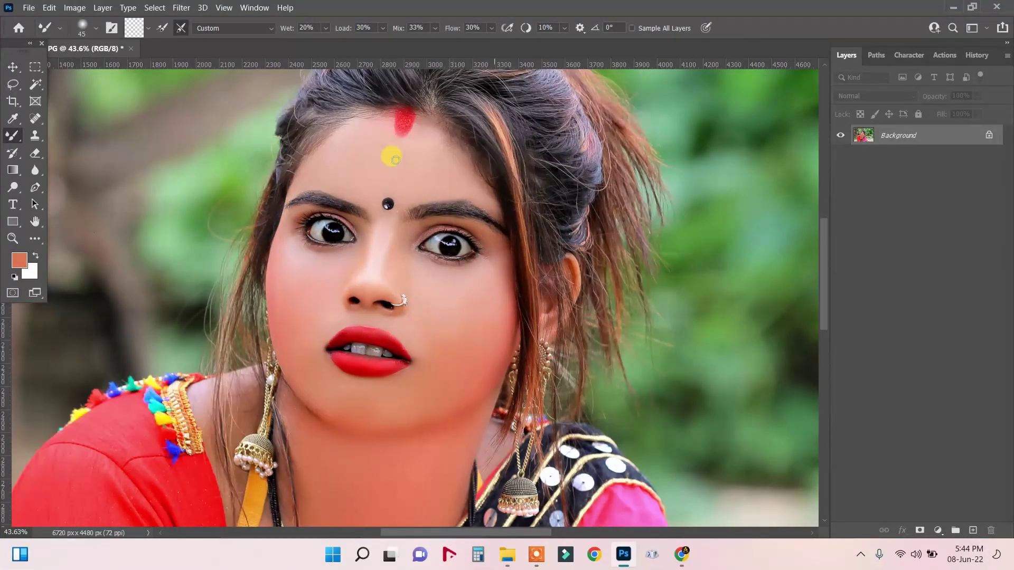
left_click(976, 55)
left_click_drag(1008, 270, 1008, 83)
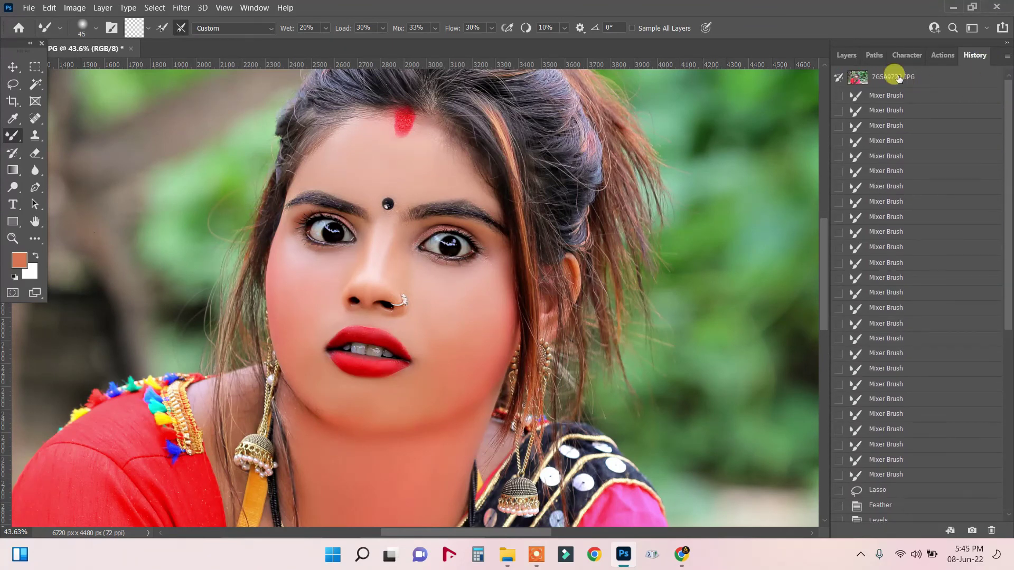
left_click(899, 79)
scroll(506, 243, "down", 2)
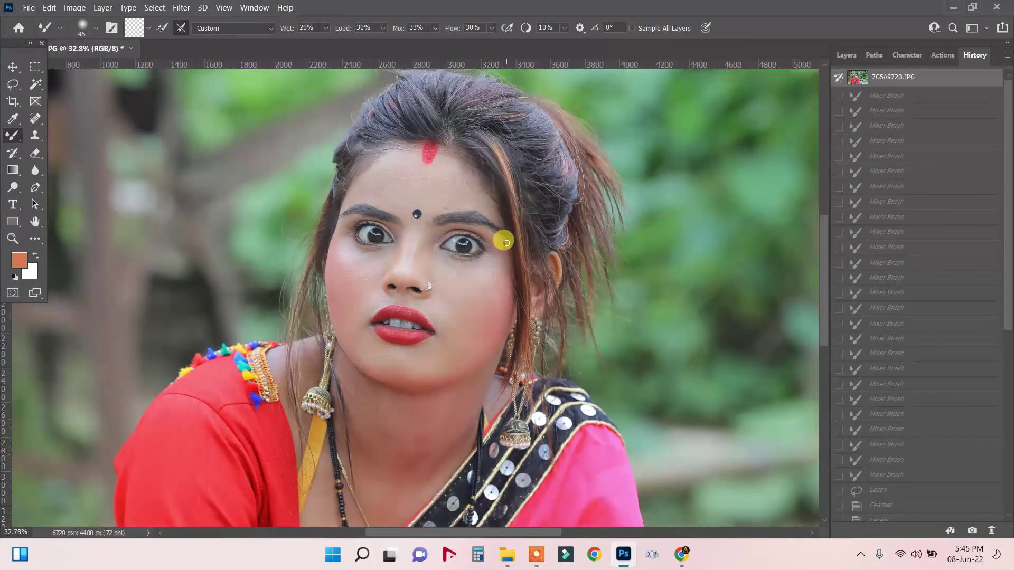
scroll(429, 243, "up", 2)
scroll(430, 243, "up", 1)
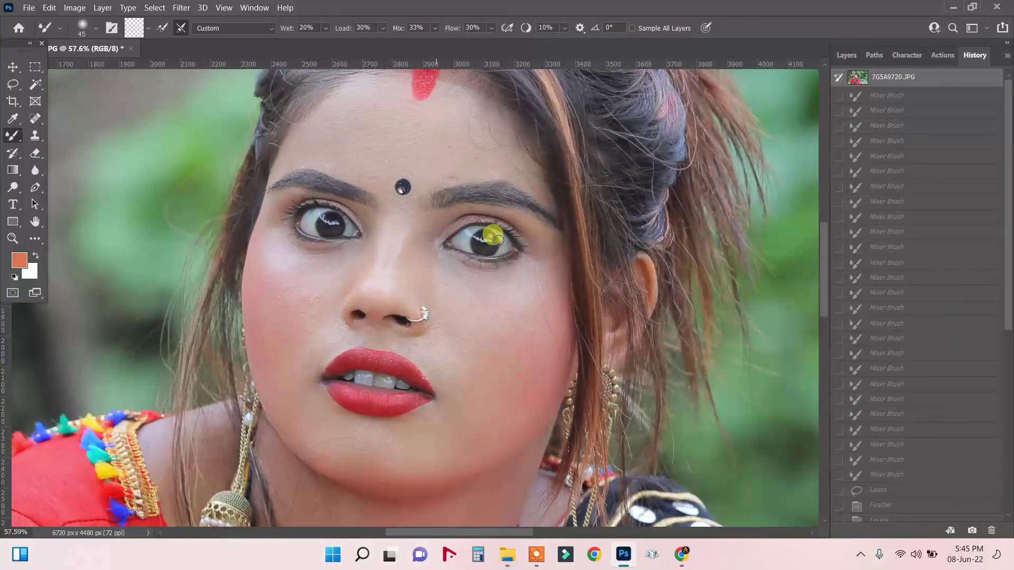
left_click_drag(1008, 248, 1009, 500)
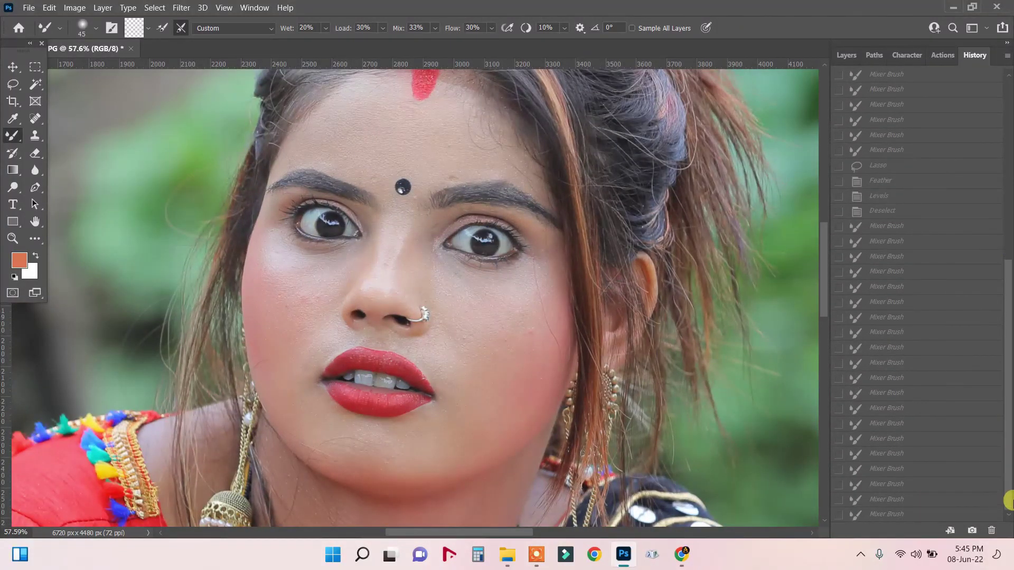
left_click(904, 515)
scroll(500, 317, "down", 1)
scroll(516, 303, "down", 2)
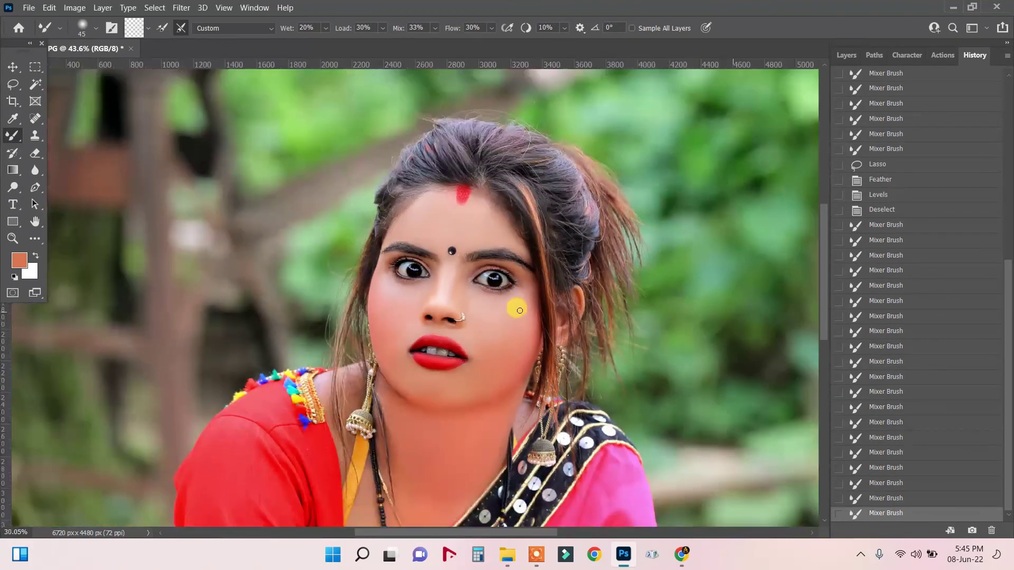
scroll(519, 310, "down", 2)
scroll(517, 306, "down", 1)
scroll(518, 306, "up", 1)
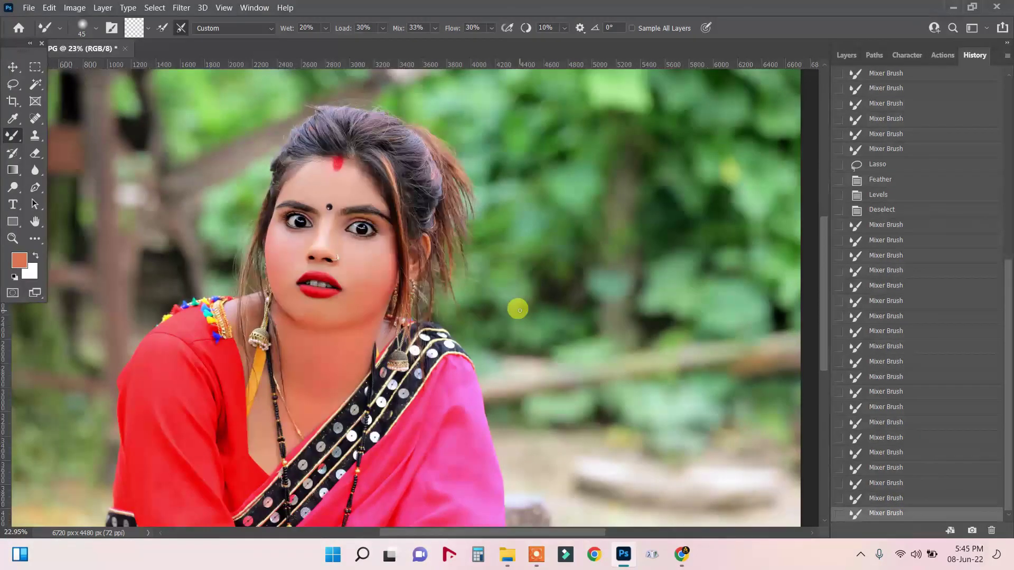
left_click(846, 55)
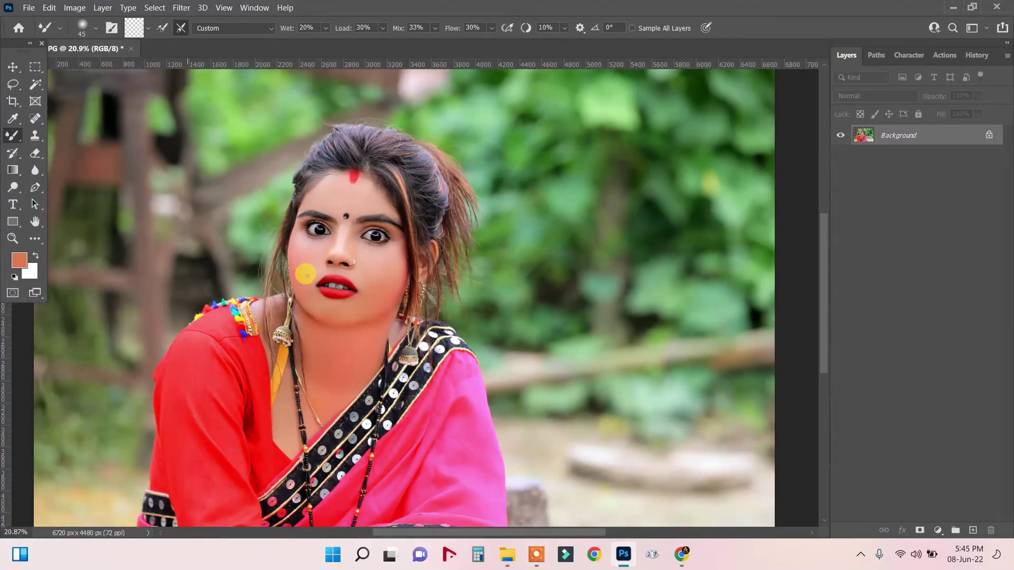
- Zoom in on the forehead and resize the Mixer Brush to 150, then 175 px
scroll(342, 309, "down", 1)
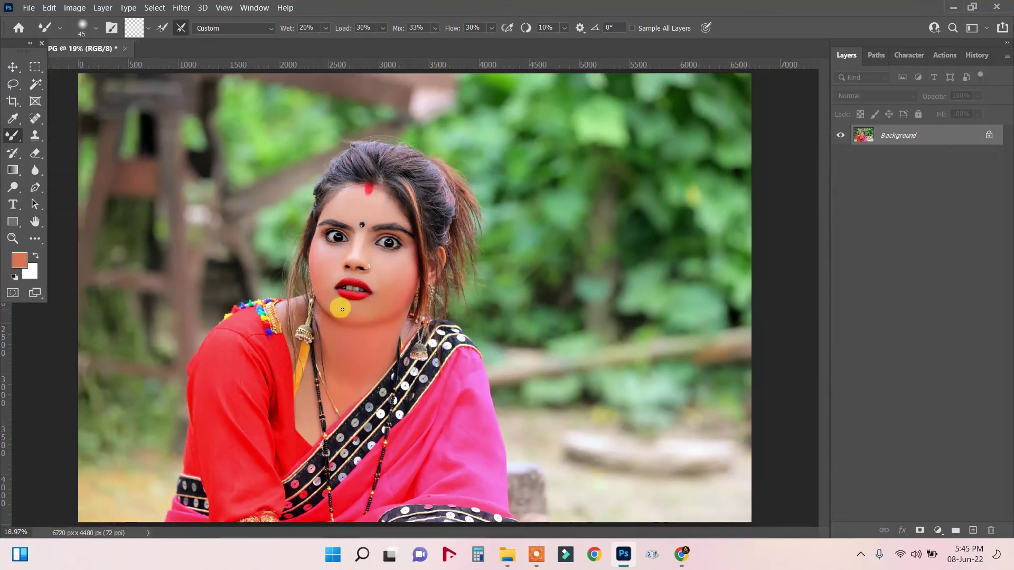
left_click(535, 556)
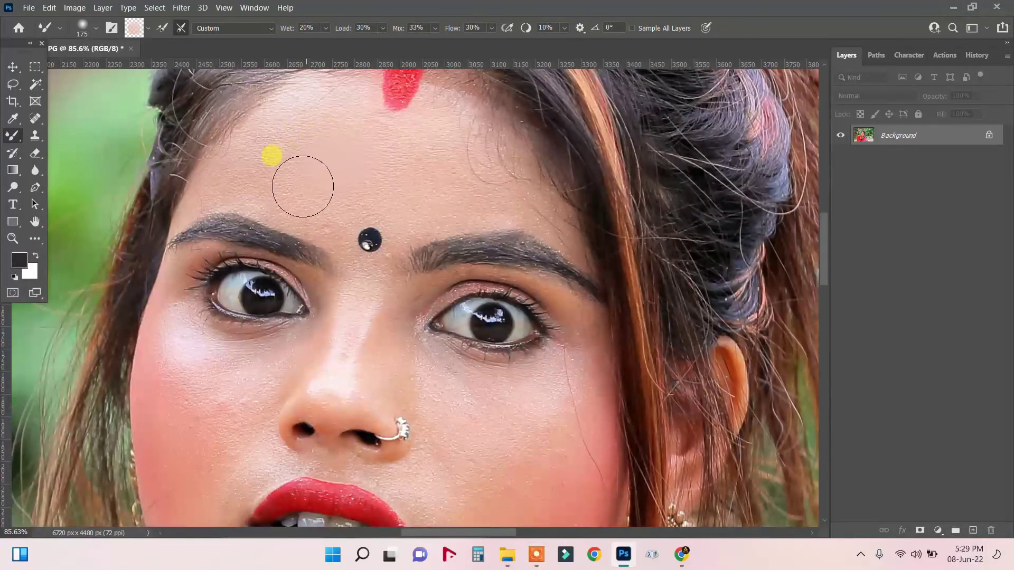
key("bracketleft")
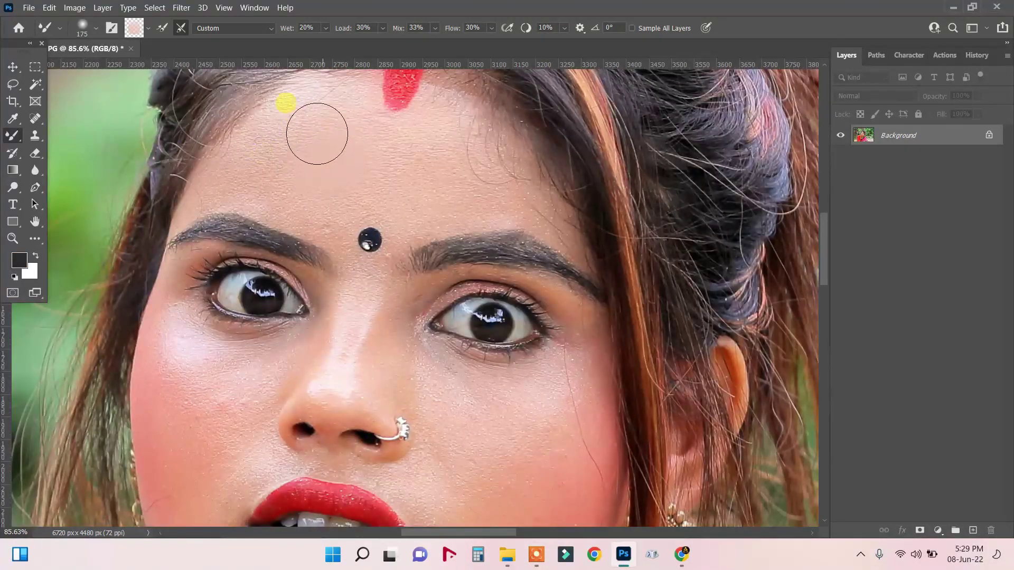
key("bracketright")
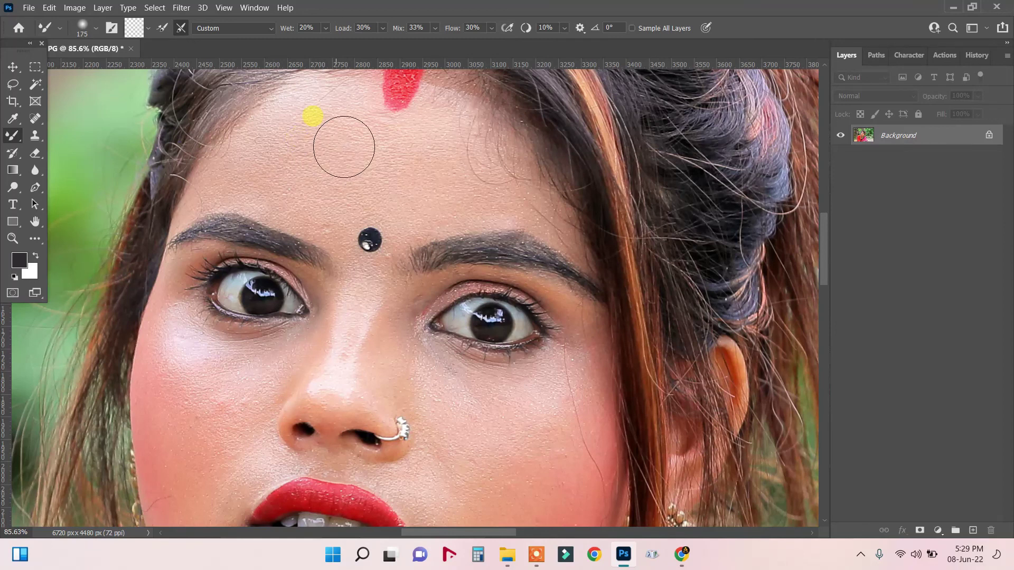